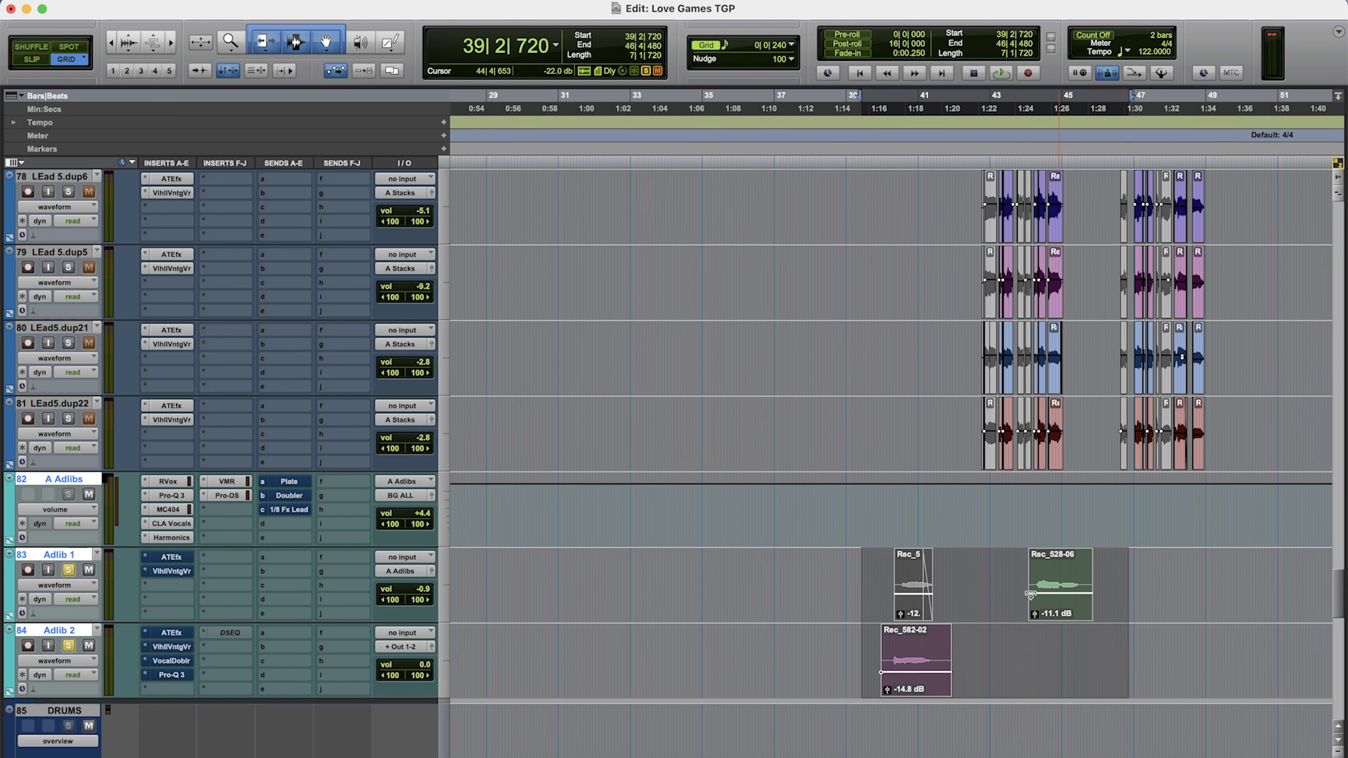
# Play the soloed Adlib 1 and Adlib 2 vocals from 39|3|000.
pyautogui.click(866, 565)
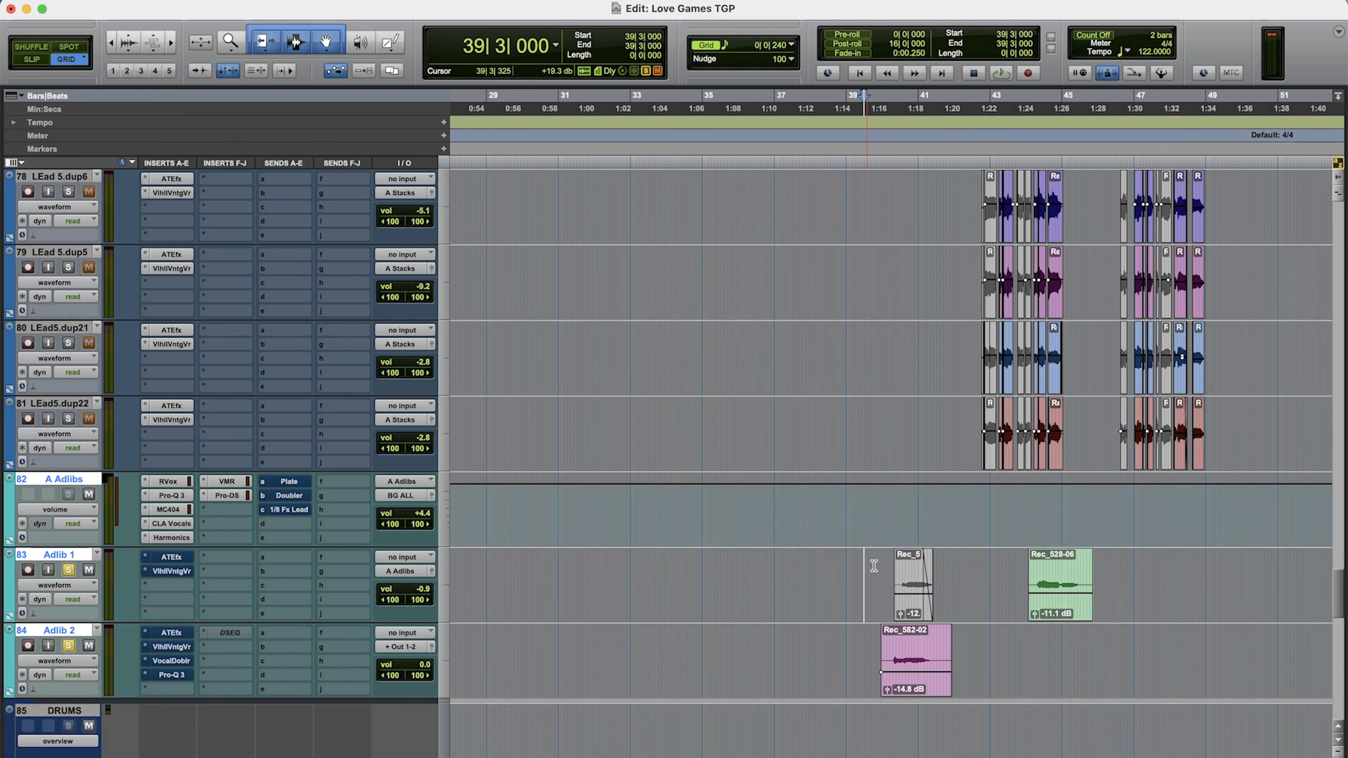
pyautogui.press('space')
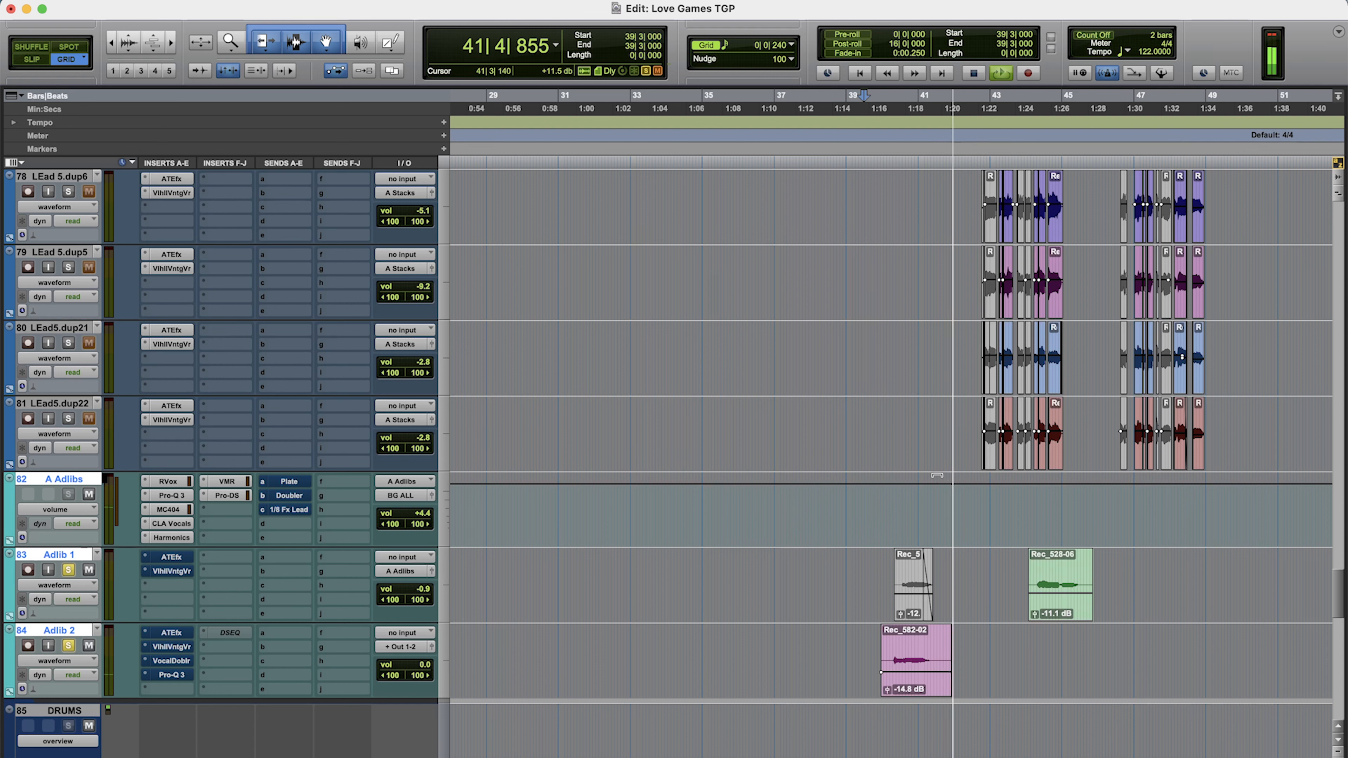
pyautogui.click(1079, 614)
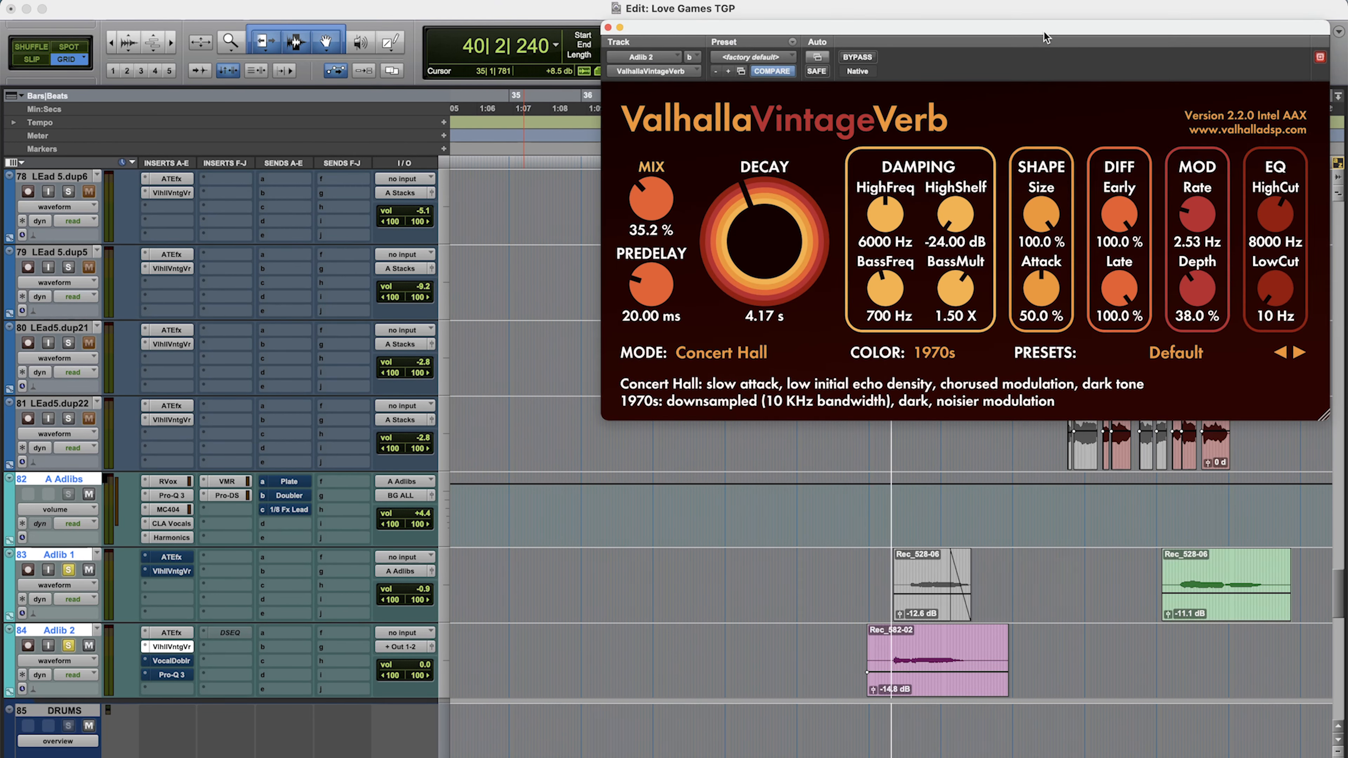
# Bypass the ValhallaVintageVerb insert on Adlib 2 and play the adlib without the reverb.
pyautogui.moveTo(1044, 31)
pyautogui.mouseDown()
pyautogui.moveTo(1000, 32)
pyautogui.moveTo(999, 71)
pyautogui.moveTo(1028, 26)
pyautogui.mouseUp()
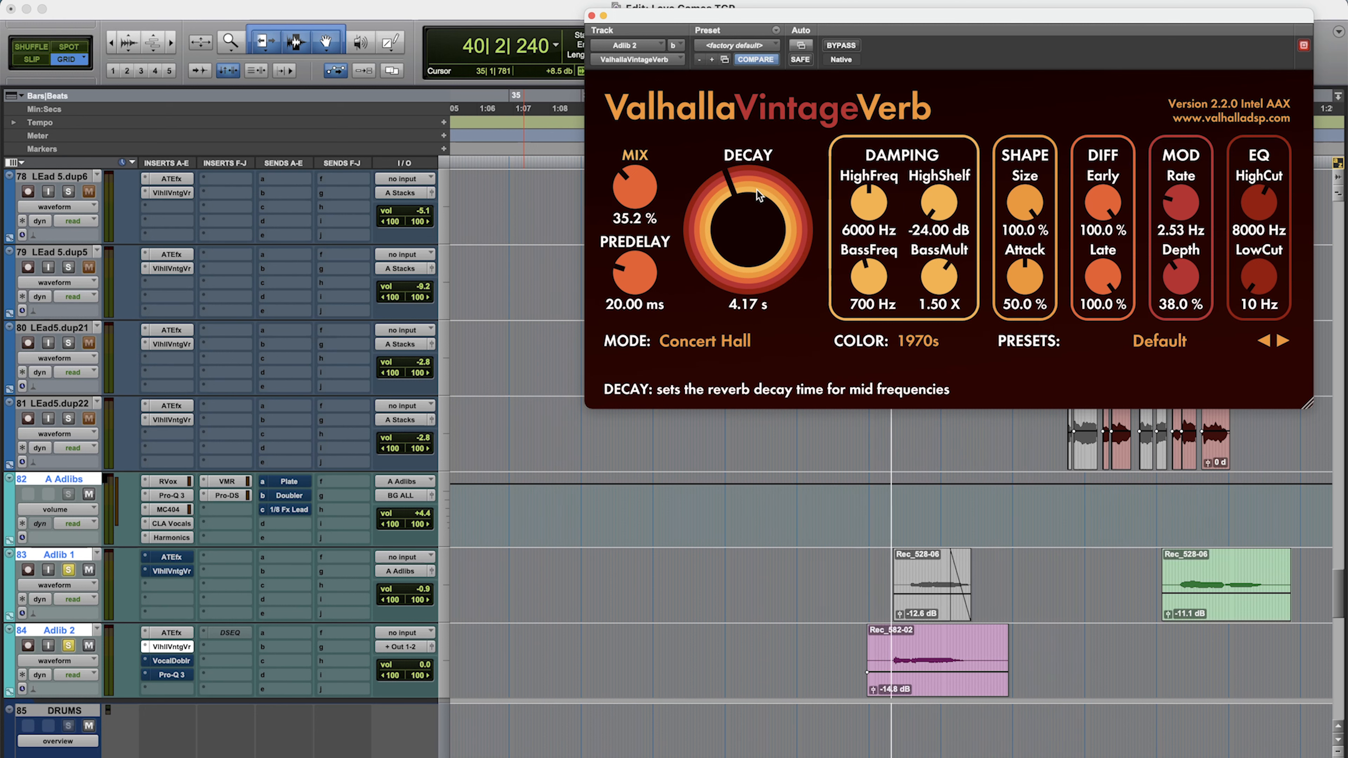
pyautogui.scroll(-2, 908, 438)
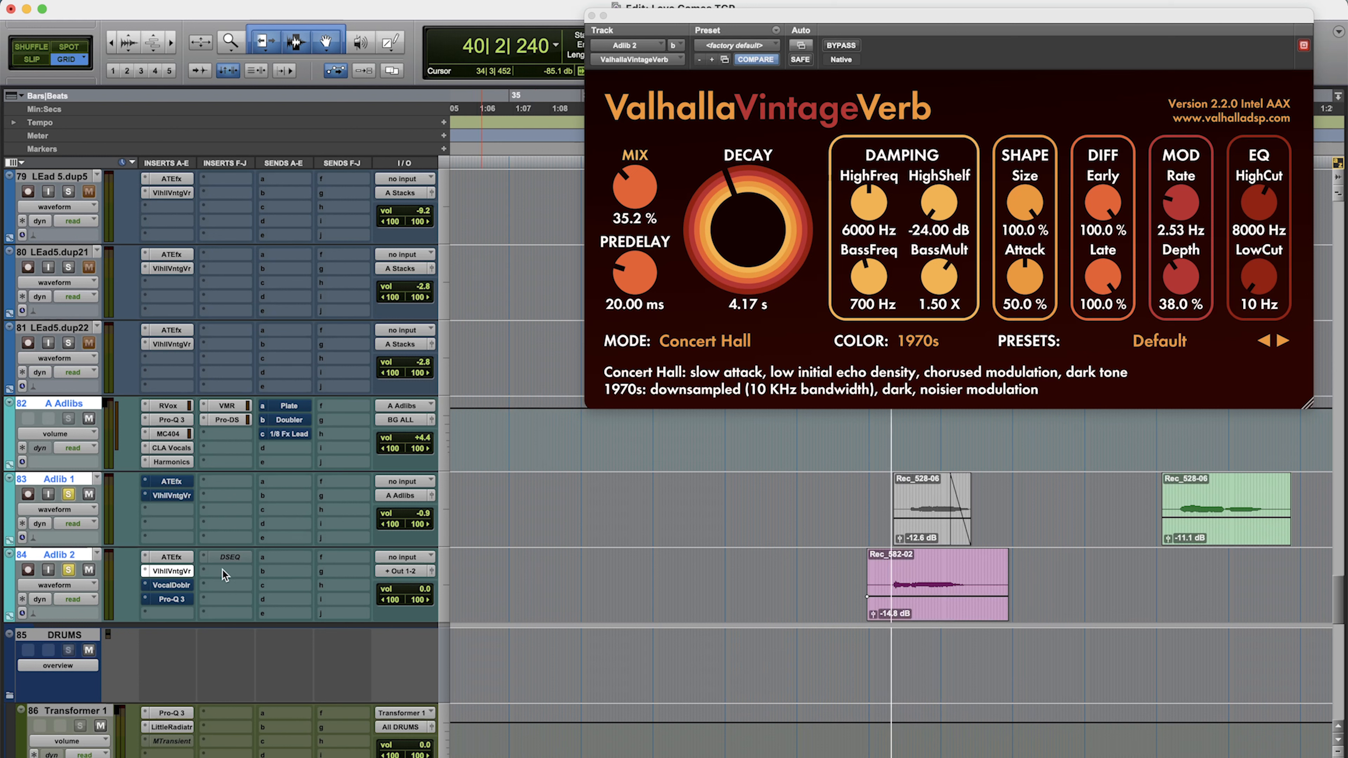
pyautogui.keyDown('super'); pyautogui.click(180, 571); pyautogui.keyUp('super')
pyautogui.press('space')
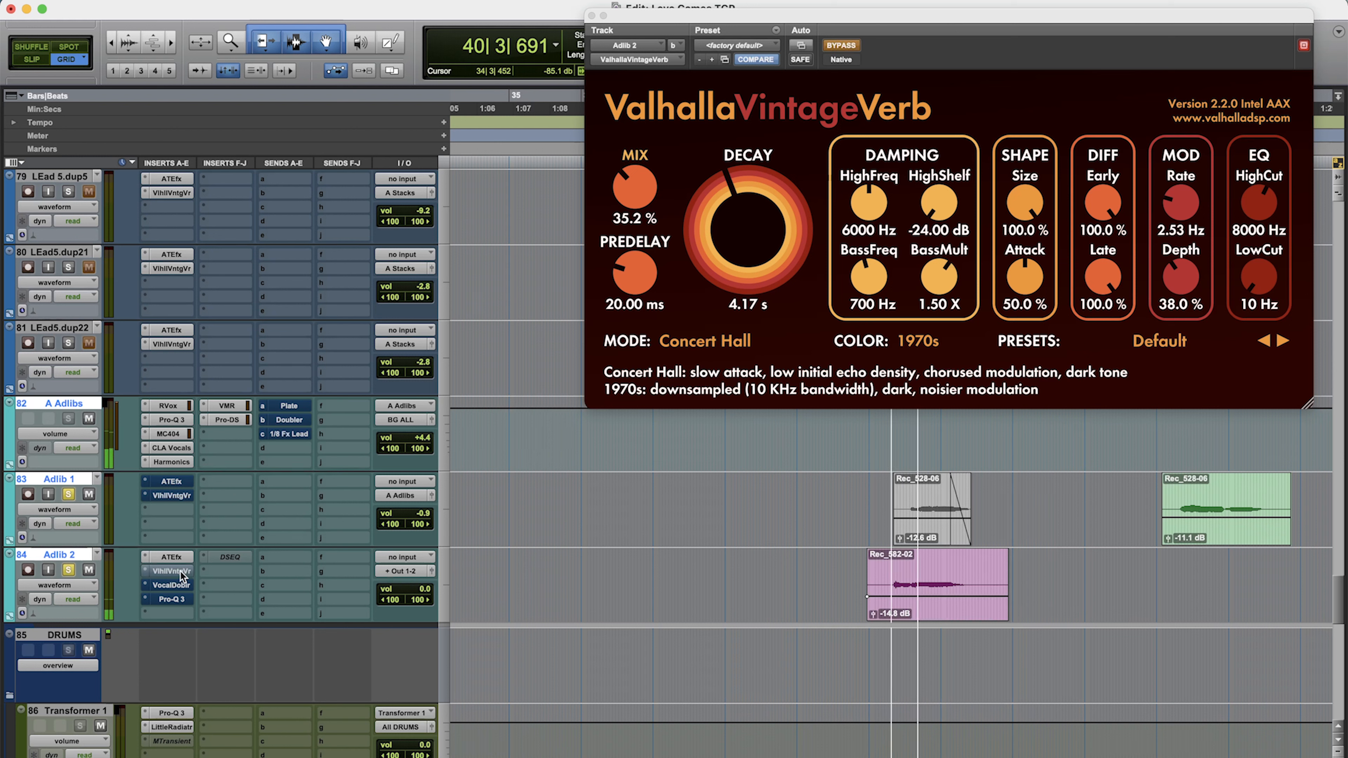
pyautogui.press('space')
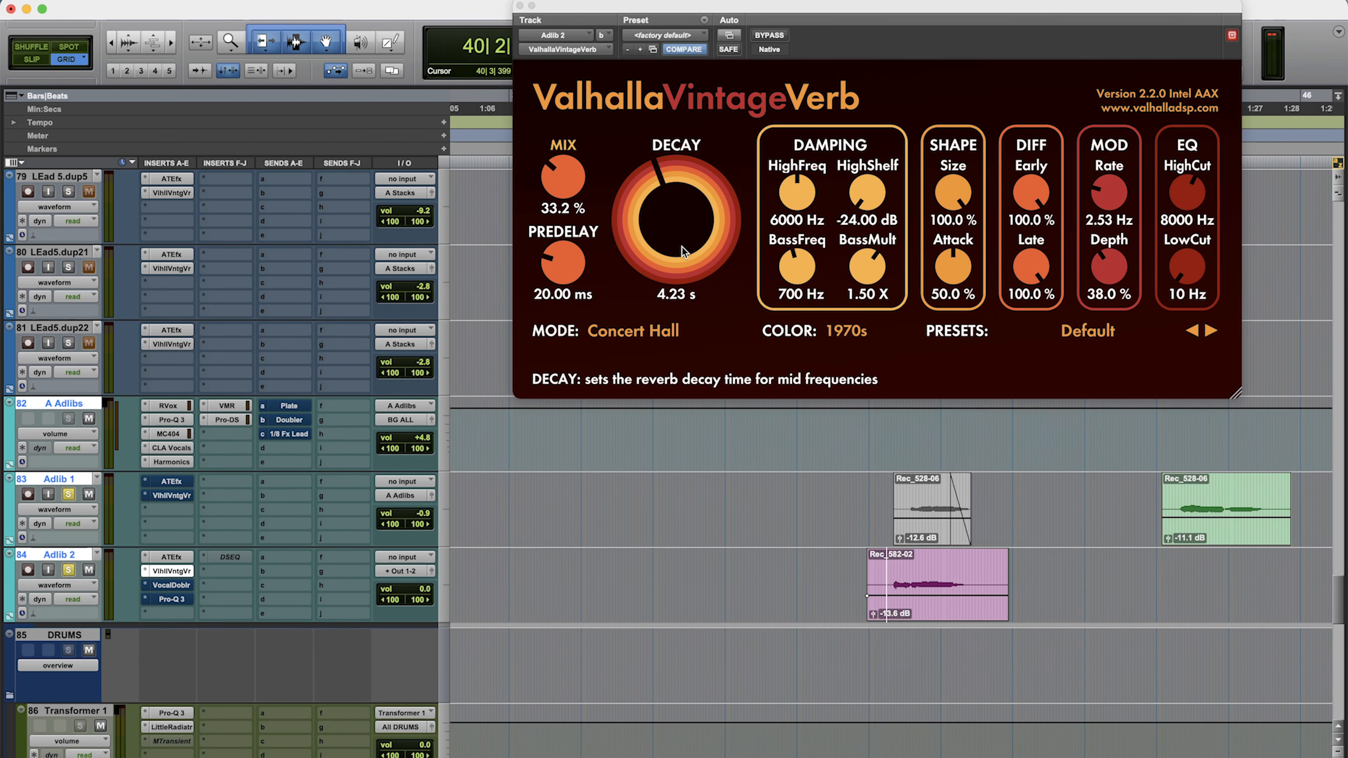
# Audition the Adlib 2 reverb with the mix raised to 100 % and the decay shortened to 0.39 s.
pyautogui.press('space')
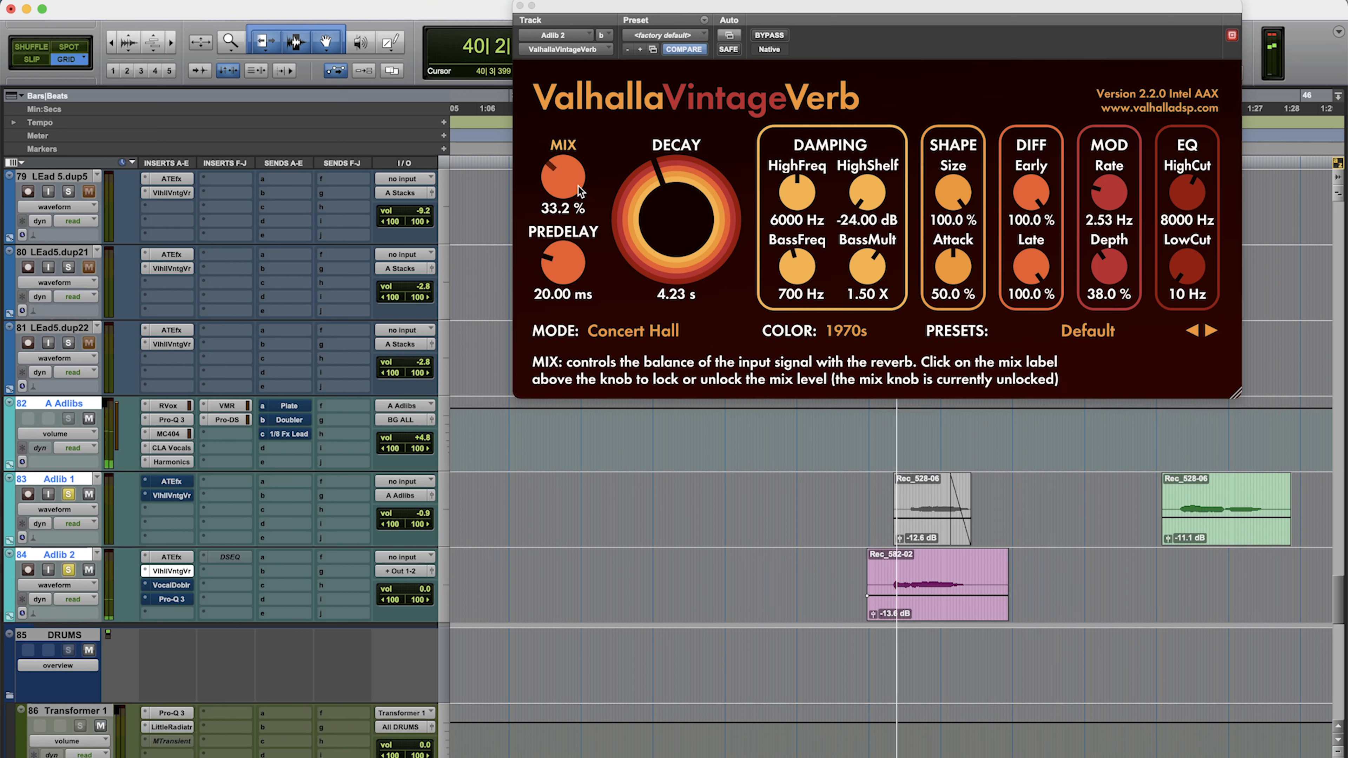
pyautogui.moveTo(577, 184); pyautogui.dragTo(598, 100)
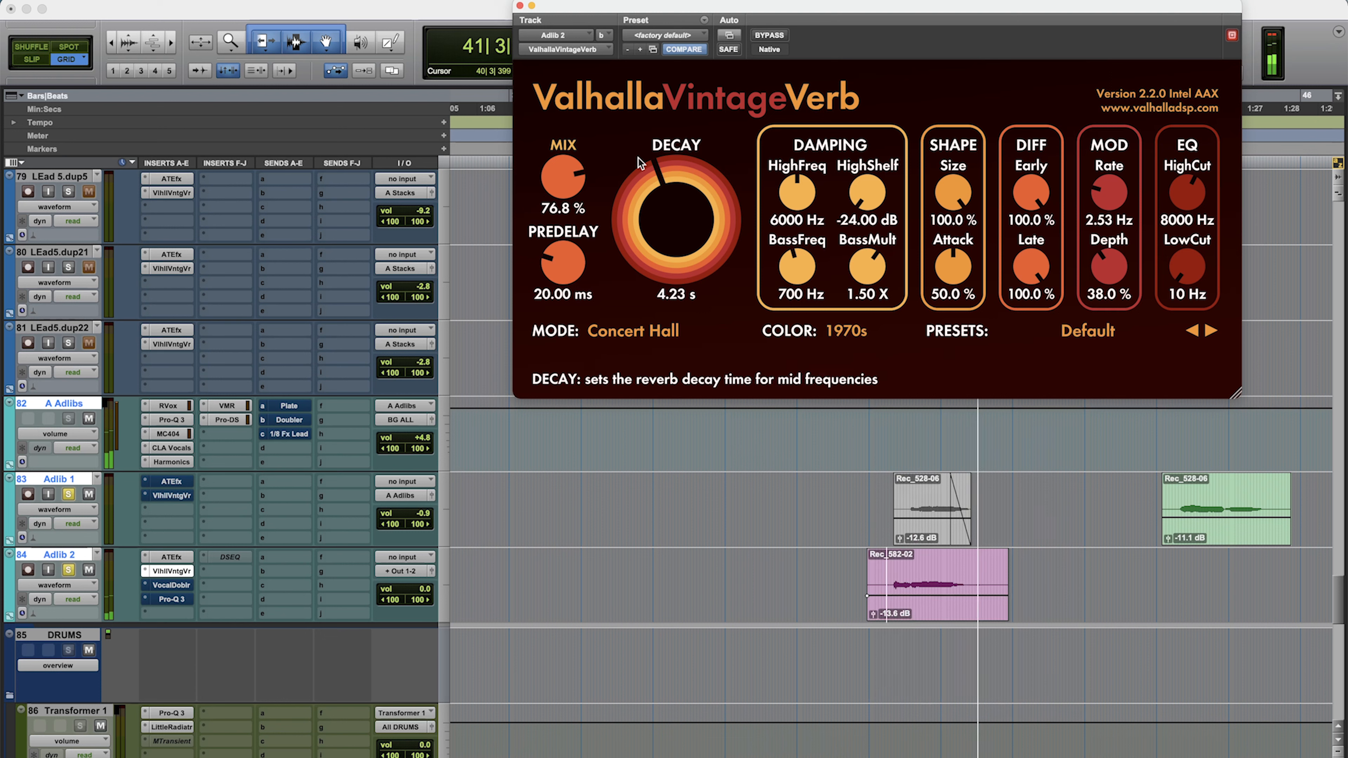
pyautogui.moveTo(666, 193); pyautogui.dragTo(670, 243)
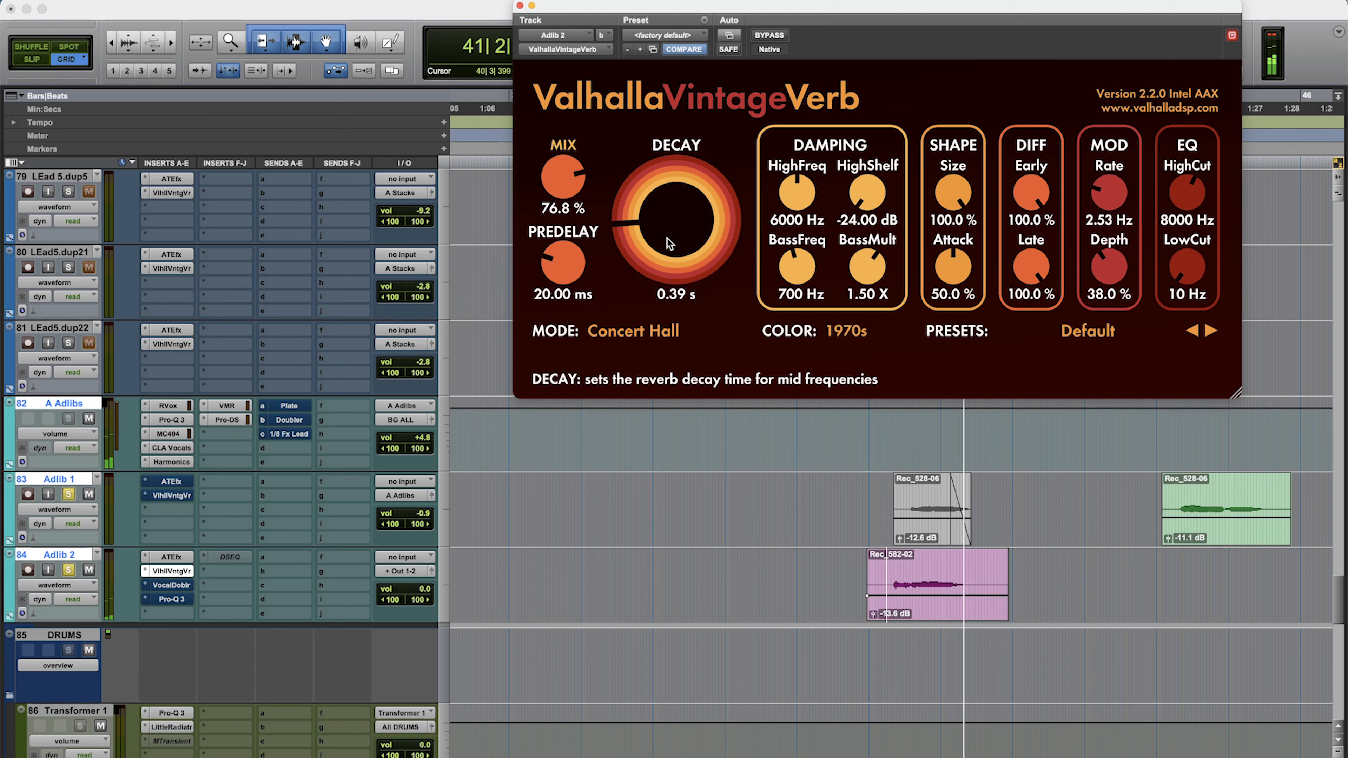
pyautogui.moveTo(575, 175); pyautogui.dragTo(588, 124)
pyautogui.press('space')
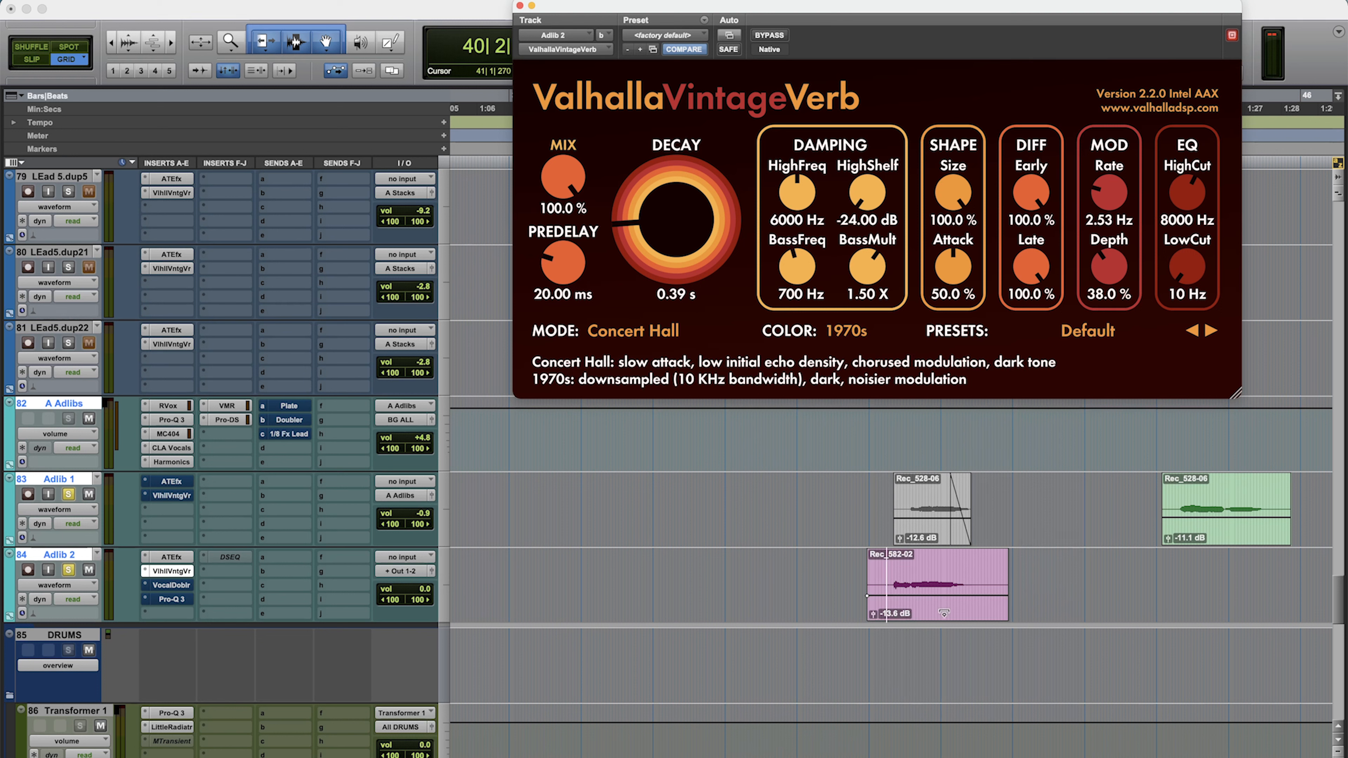
# Lower the Adlib 2 reverb mix to 33.5 % and lengthen its decay to 3.72 s.
pyautogui.moveTo(706, 257)
pyautogui.mouseDown()
pyautogui.moveTo(718, 225)
pyautogui.moveTo(695, 246)
pyautogui.mouseUp()
pyautogui.press('space')
pyautogui.moveTo(576, 179); pyautogui.dragTo(602, 310)
pyautogui.moveTo(700, 229)
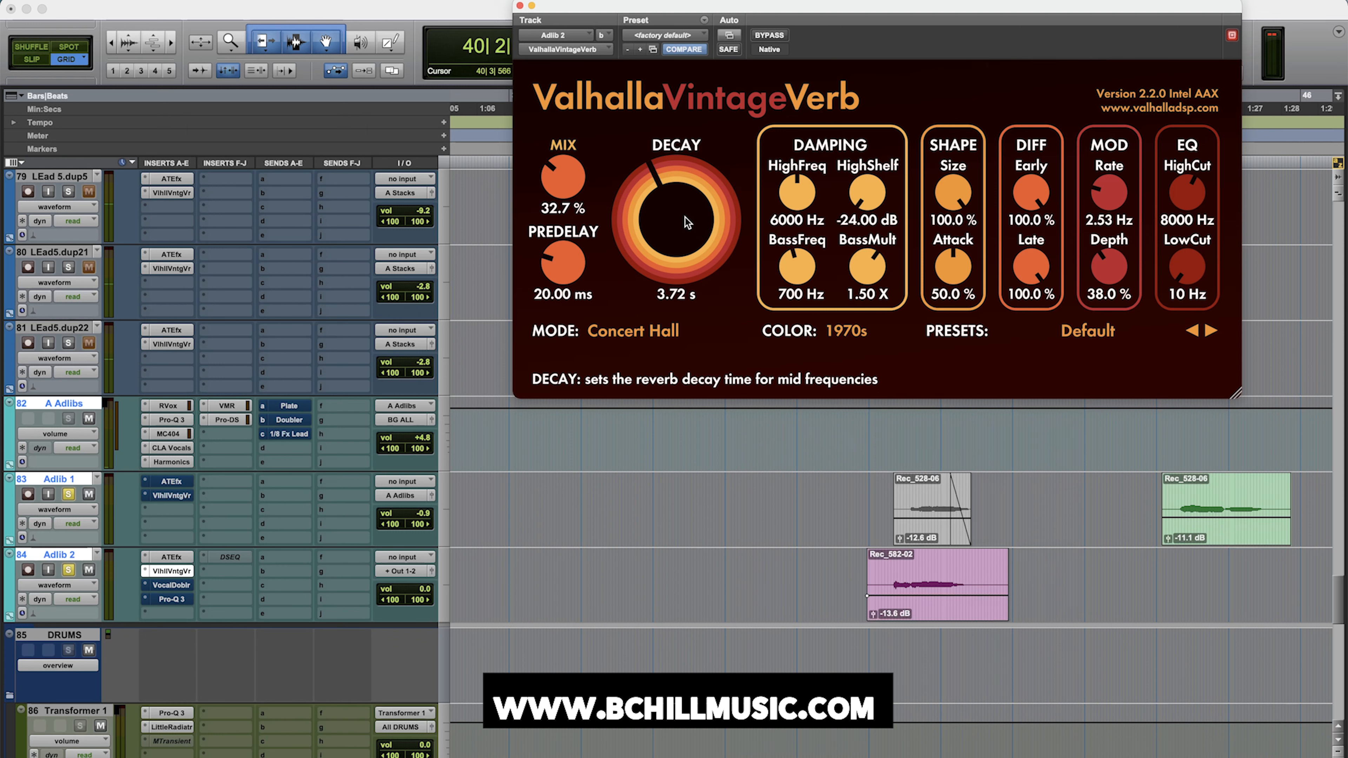
pyautogui.moveTo(546, 175)
pyautogui.scroll(-1, 547, 169)
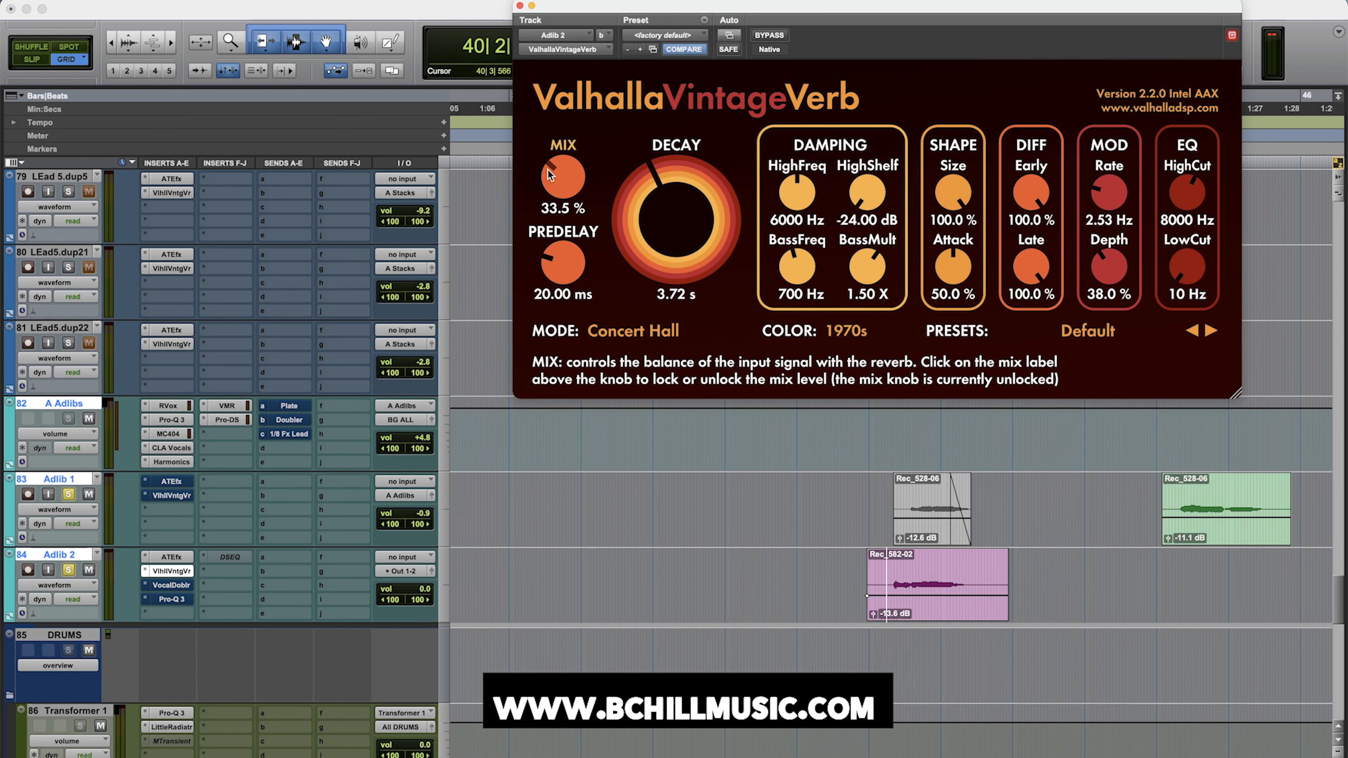
# Fine-tune the Adlib 2 reverb decay to 4.14 s and close the ValhallaVintageVerb window.
pyautogui.scroll(6, 699, 227)
pyautogui.scroll(-2, 700, 224)
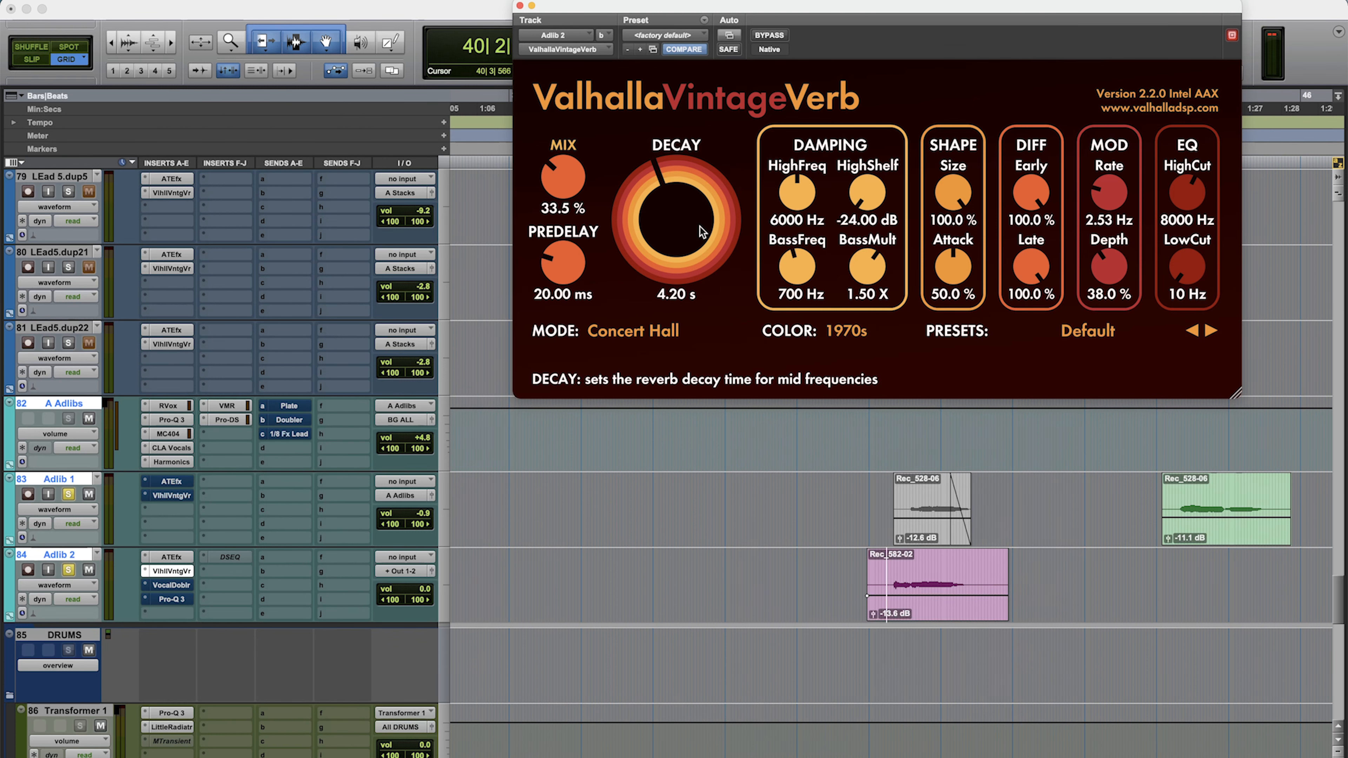
pyautogui.scroll(-2, 676, 221)
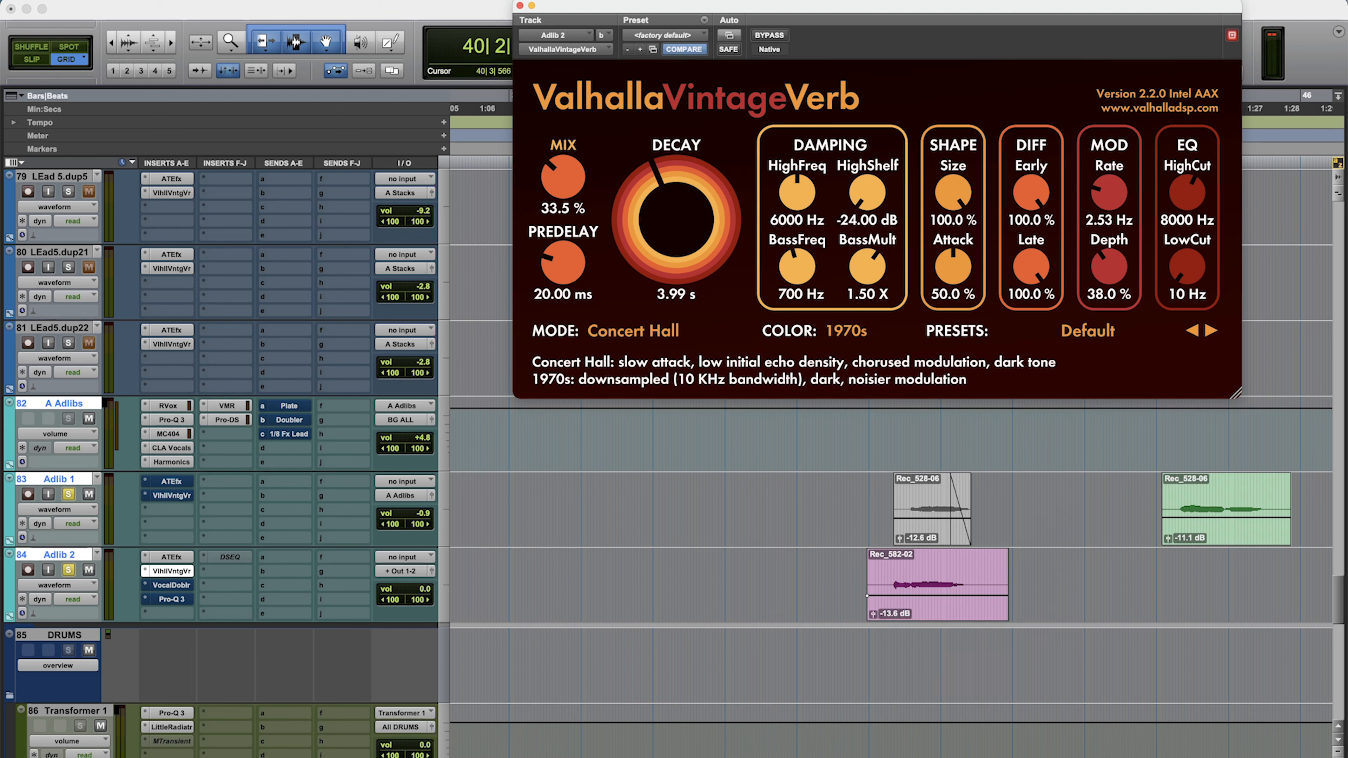
pyautogui.scroll(1, 676, 220)
pyautogui.scroll(2, 699, 231)
pyautogui.scroll(-1, 701, 235)
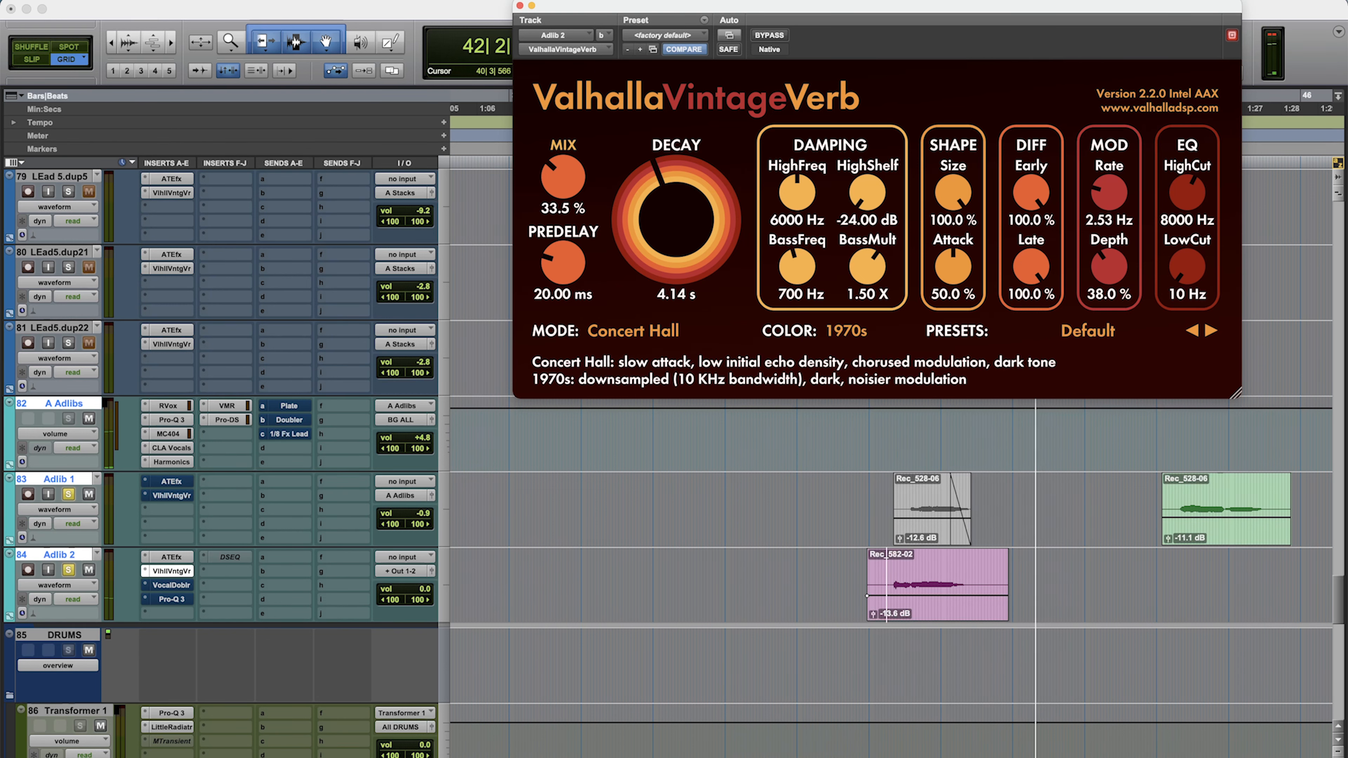
pyautogui.press('space')
pyautogui.moveTo(570, 18); pyautogui.dragTo(424, 19)
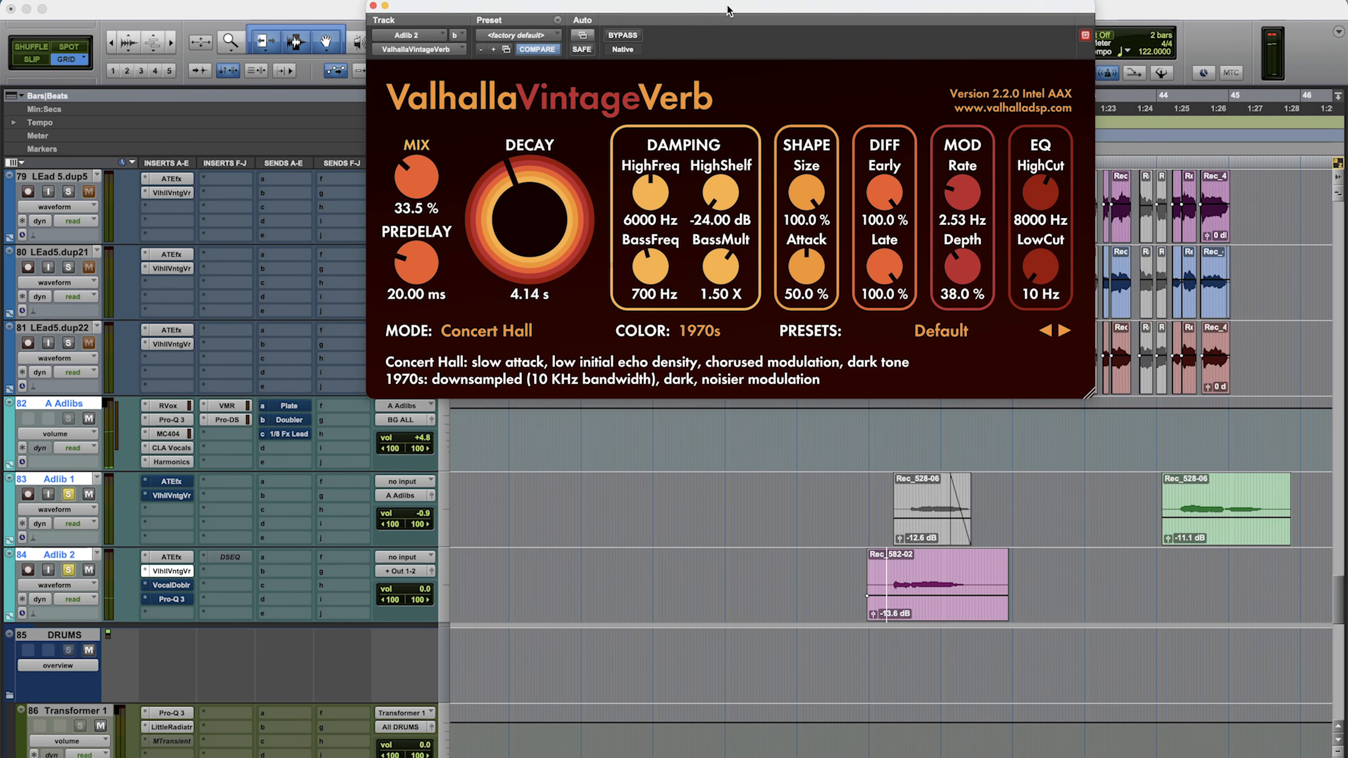
pyautogui.click(373, 6)
# Play the Adlib 1 and Adlib 2 clips from bar 40 to hear the adjusted reverb.
pyautogui.scroll(2, 785, 313)
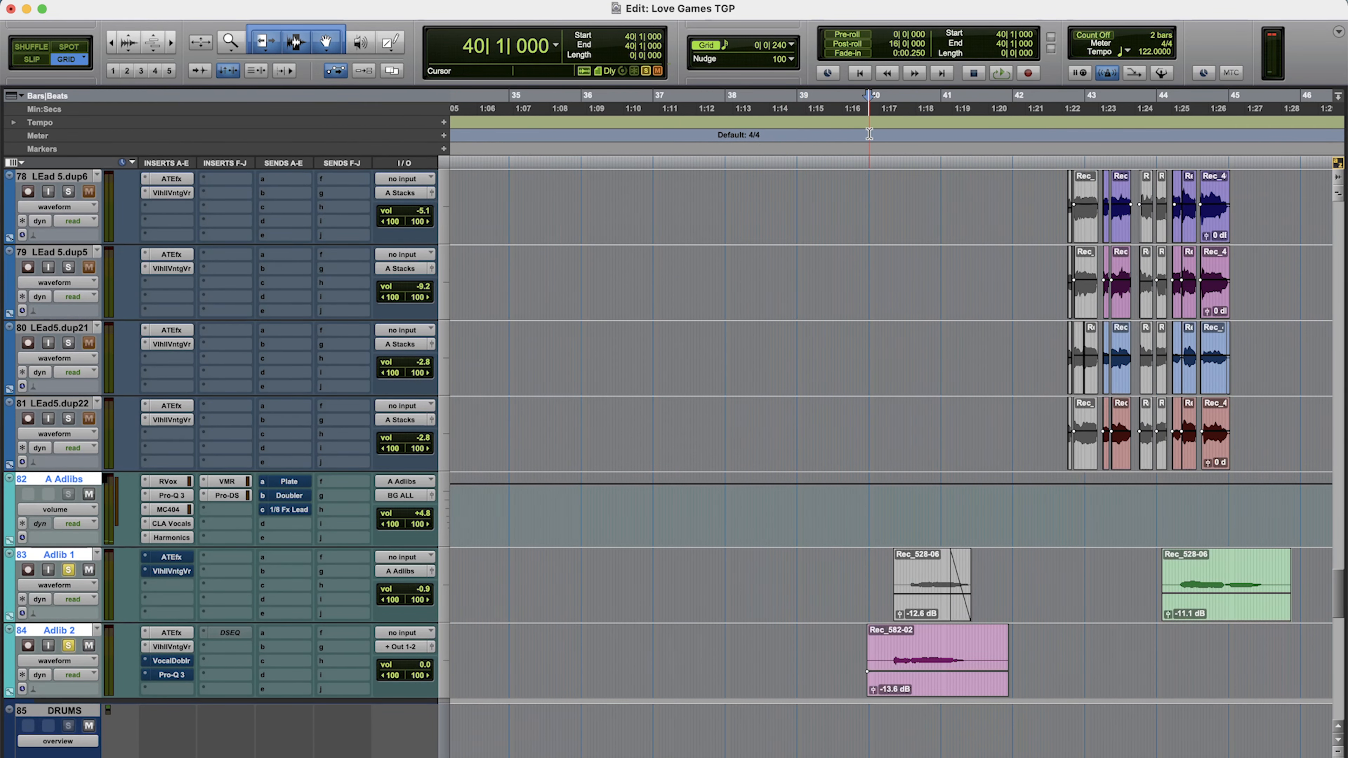
pyautogui.press('super+equal')
pyautogui.press('space')
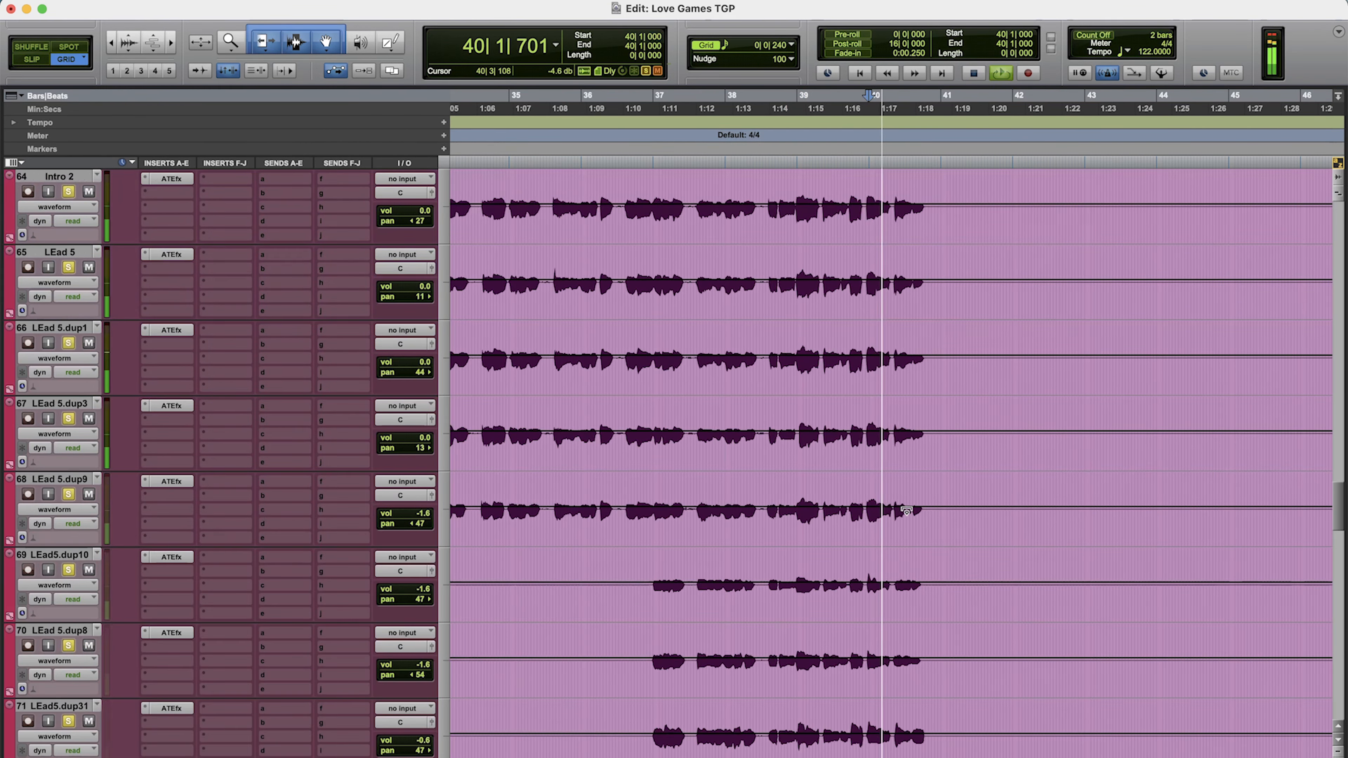
pyautogui.scroll(-15, 912, 515)
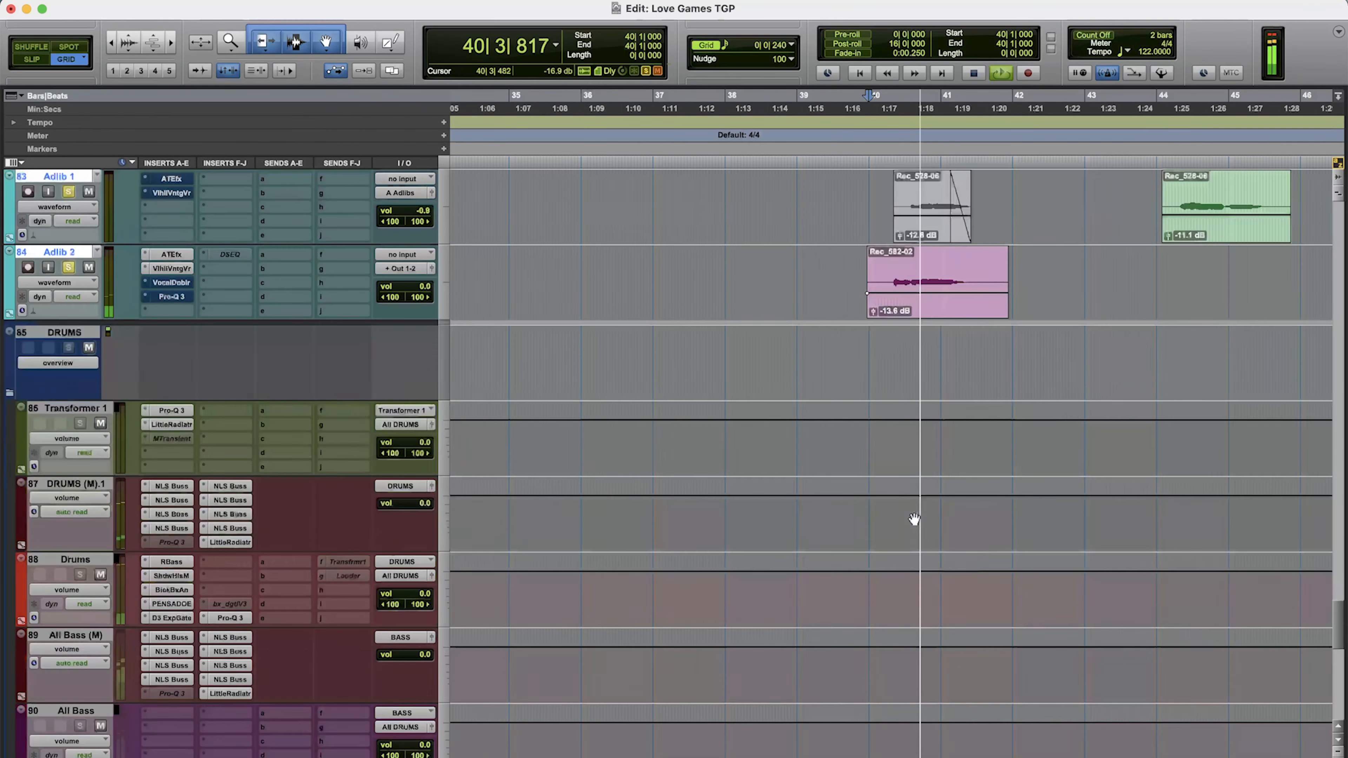
pyautogui.scroll(4, 914, 520)
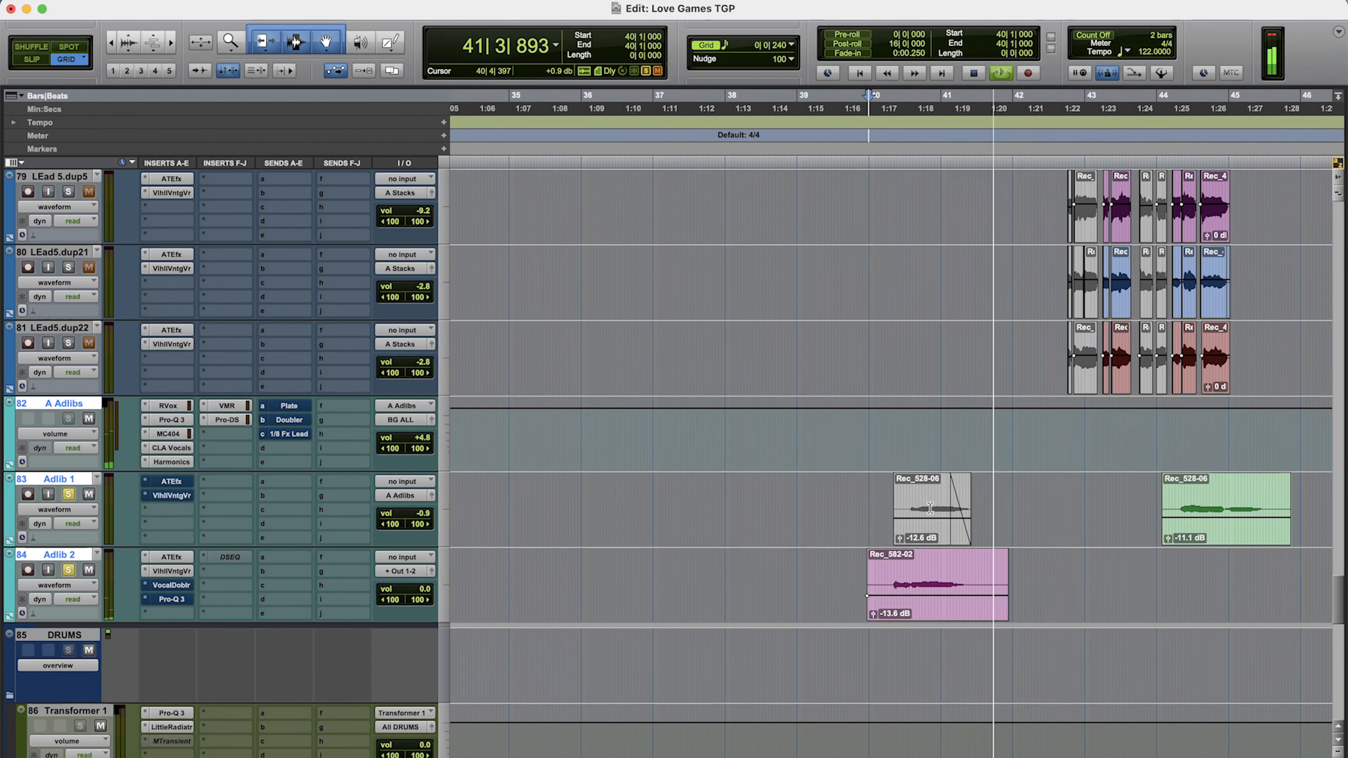
pyautogui.press('space')
# Open the Vocal Doubler on Adlib 2 and play the adlib through it from 40|2|000.
pyautogui.click(171, 584)
pyautogui.moveTo(659, 12); pyautogui.dragTo(1073, 10)
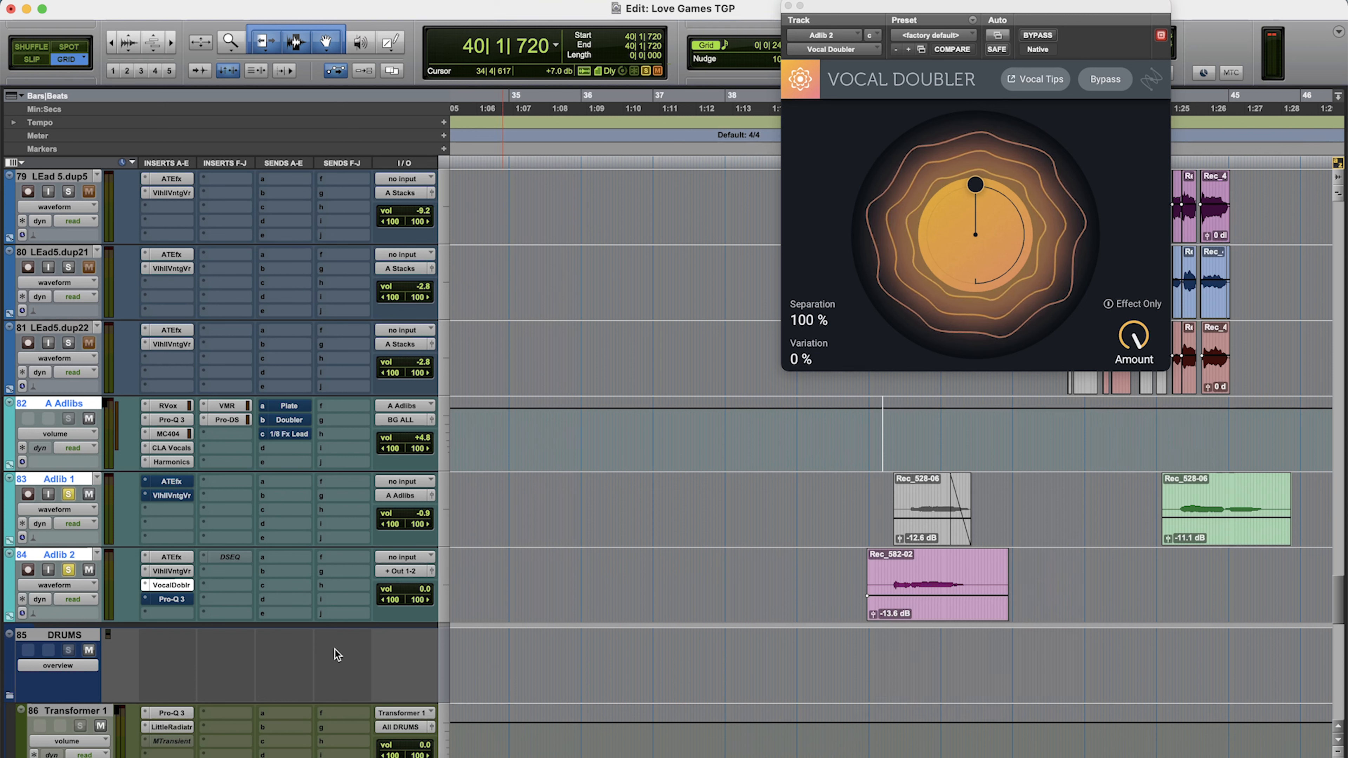
pyautogui.press('super+equal')
pyautogui.press('super+equal')
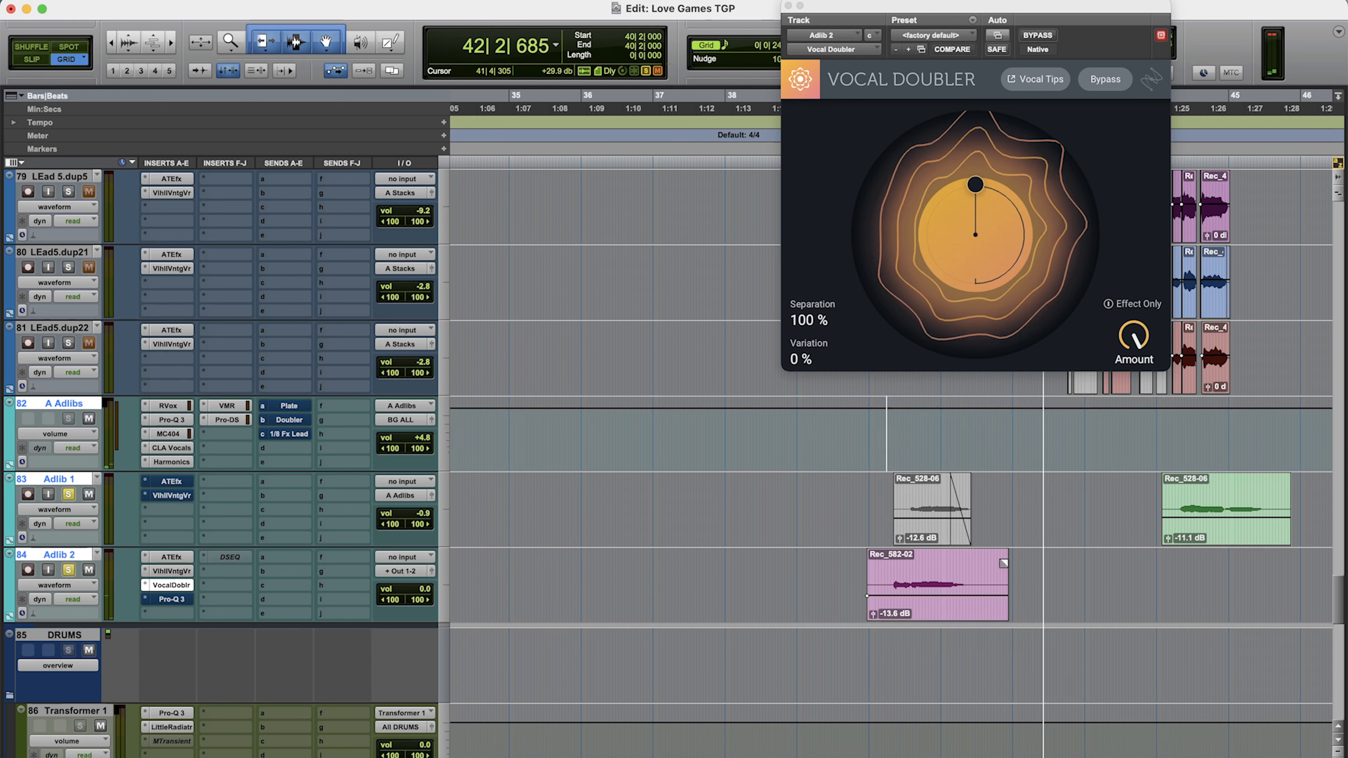
# Trim both ends of the Rec_582-02 clip on Adlib 2 closer to its waveform.
pyautogui.moveTo(1003, 563); pyautogui.dragTo(1035, 564)
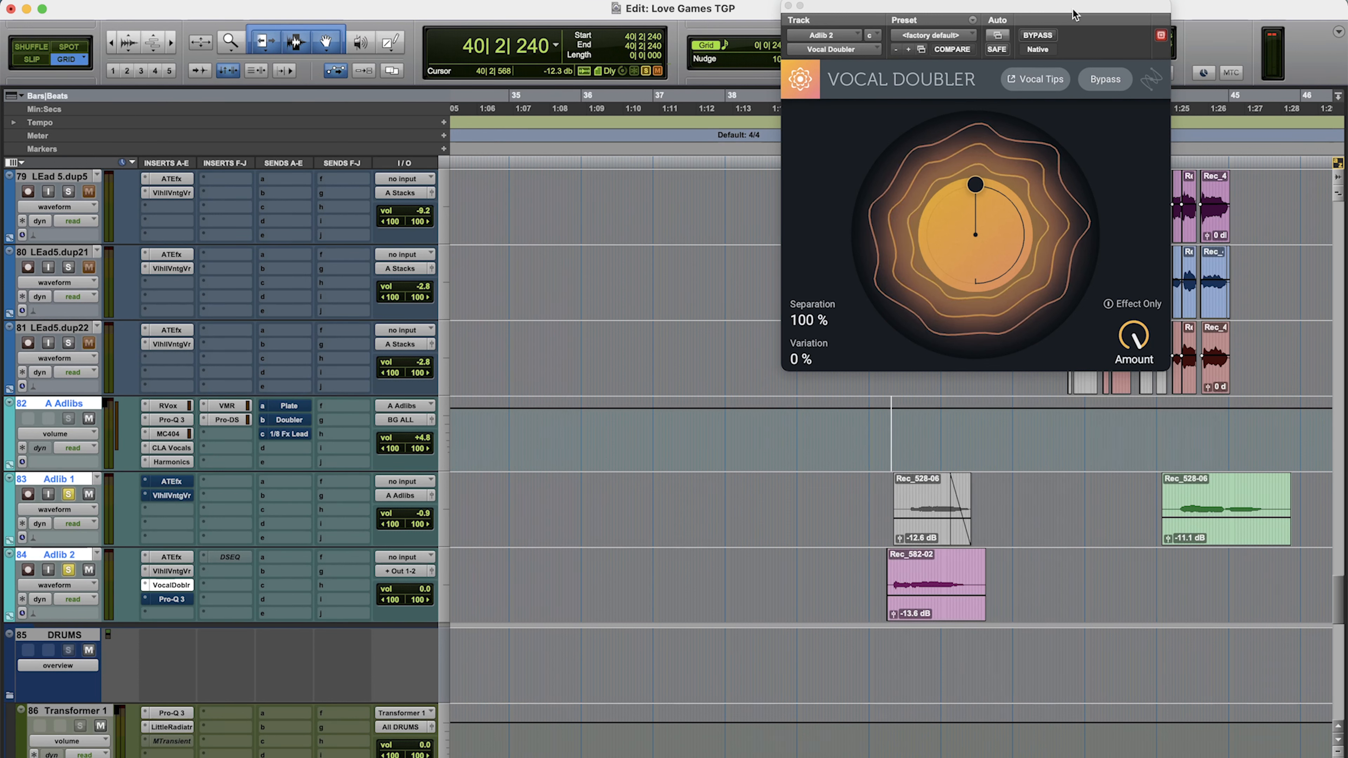
pyautogui.scroll(2, 813, 452)
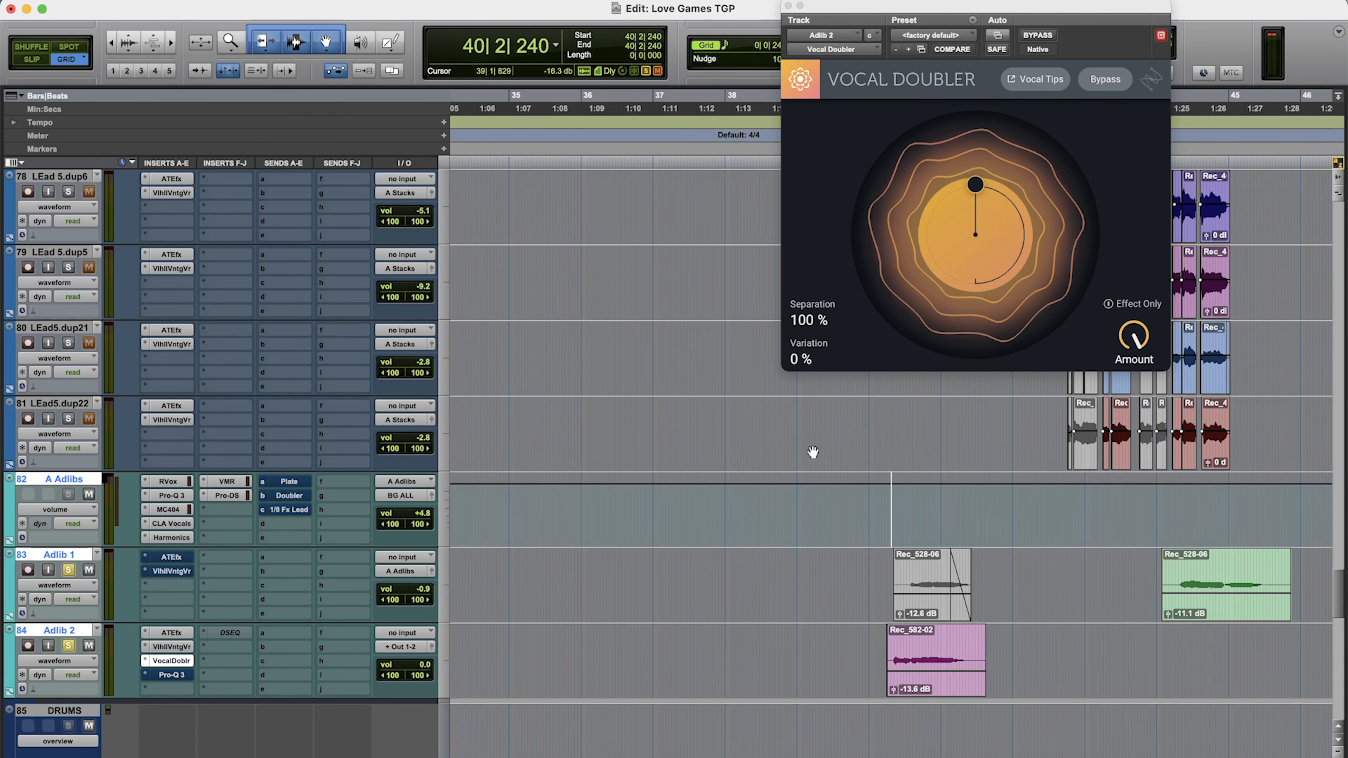
pyautogui.scroll(13, 833, 477)
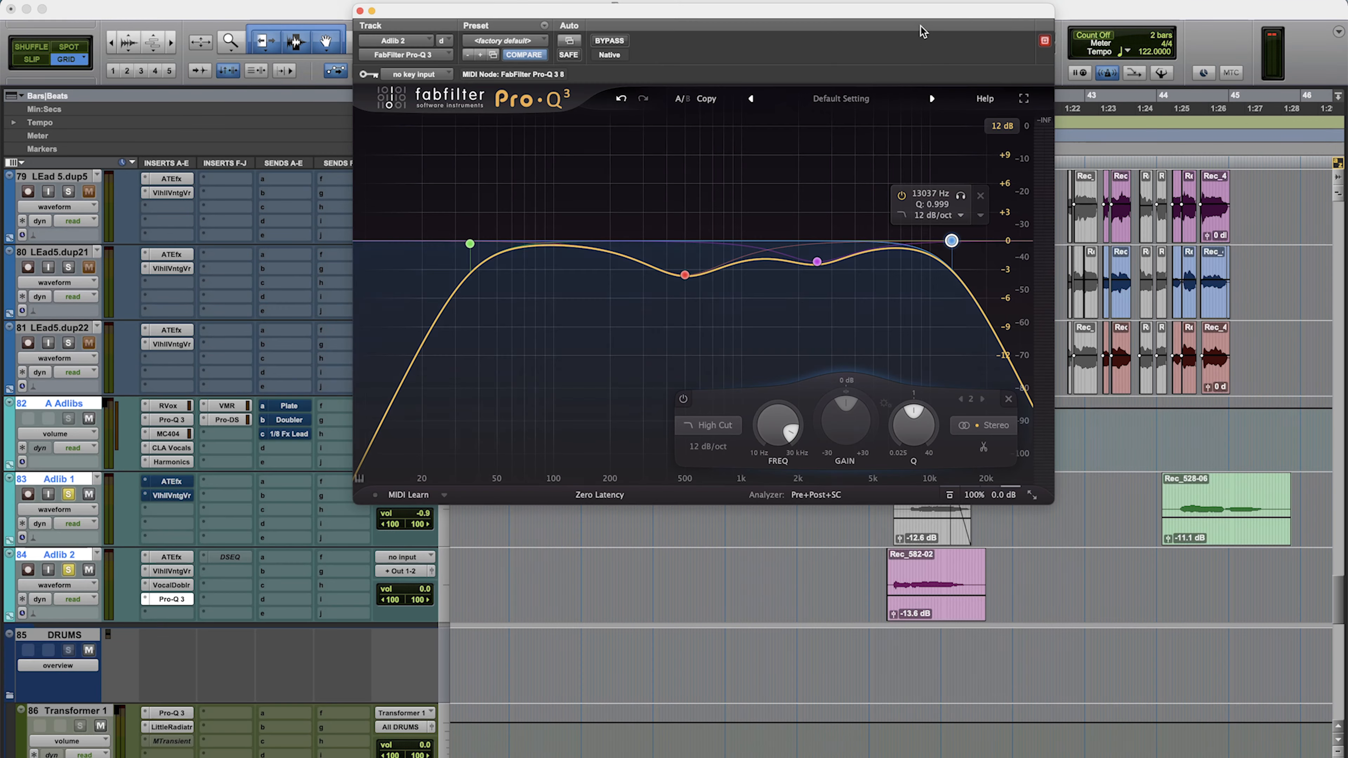
# Lower the Pro-Q 3 high cut on Adlib 2 to about 1898 Hz and audition the filtered adlib.
pyautogui.moveTo(929, 19); pyautogui.dragTo(1183, 13)
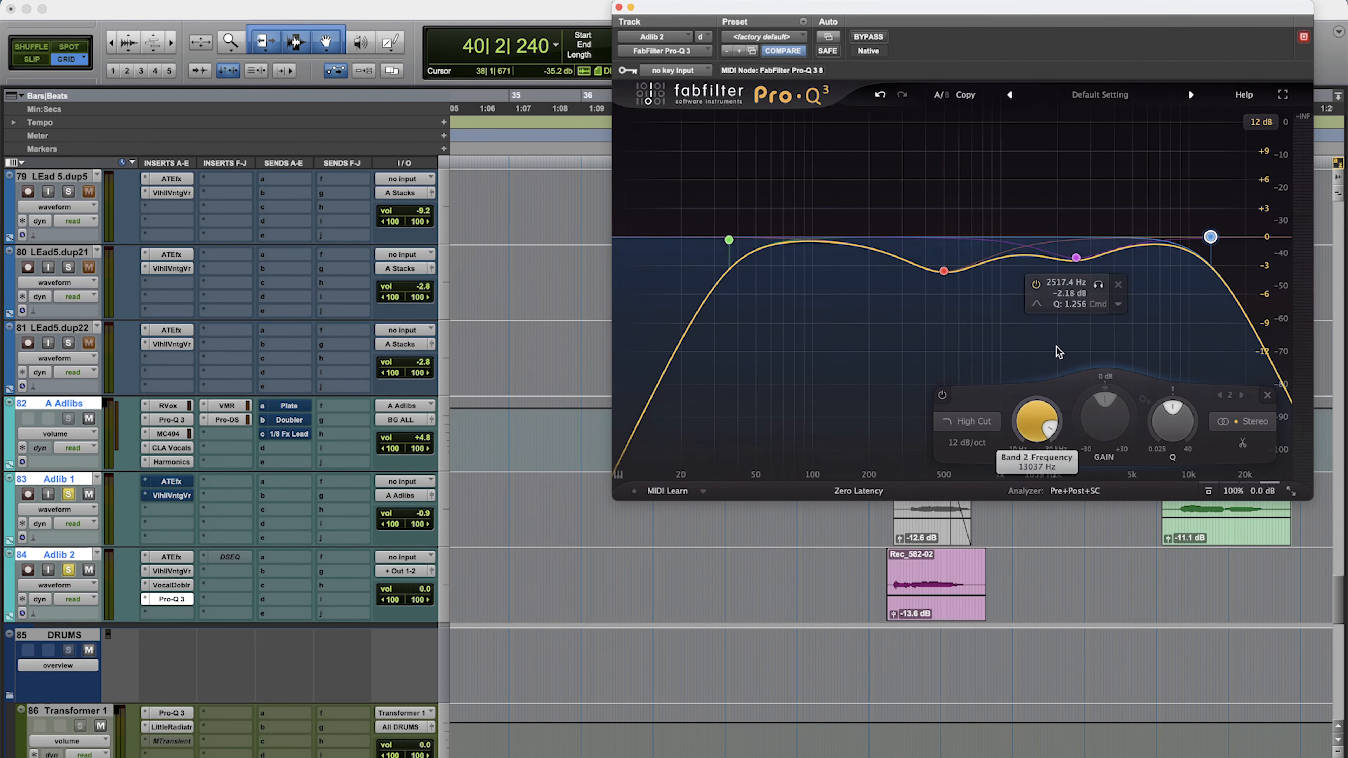
pyautogui.moveTo(1210, 237); pyautogui.dragTo(1054, 242)
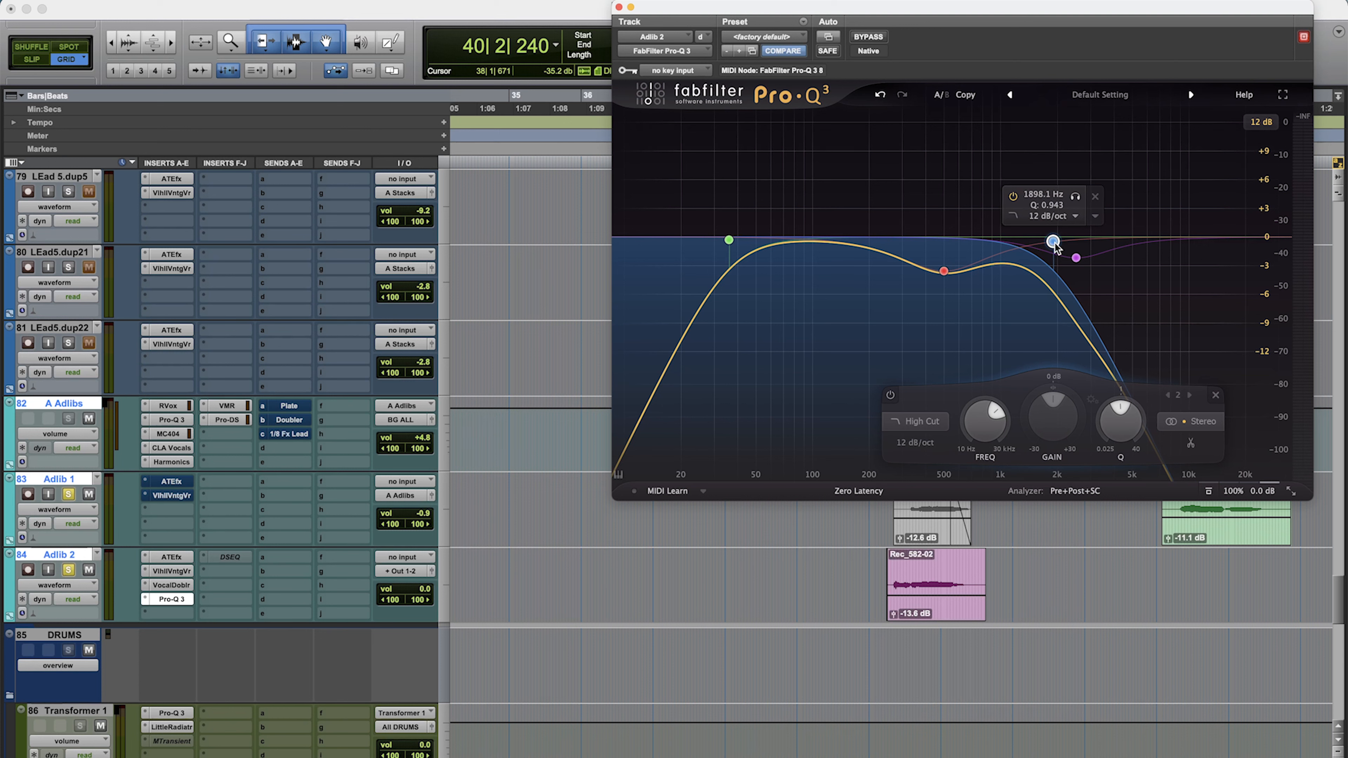
pyautogui.press('space')
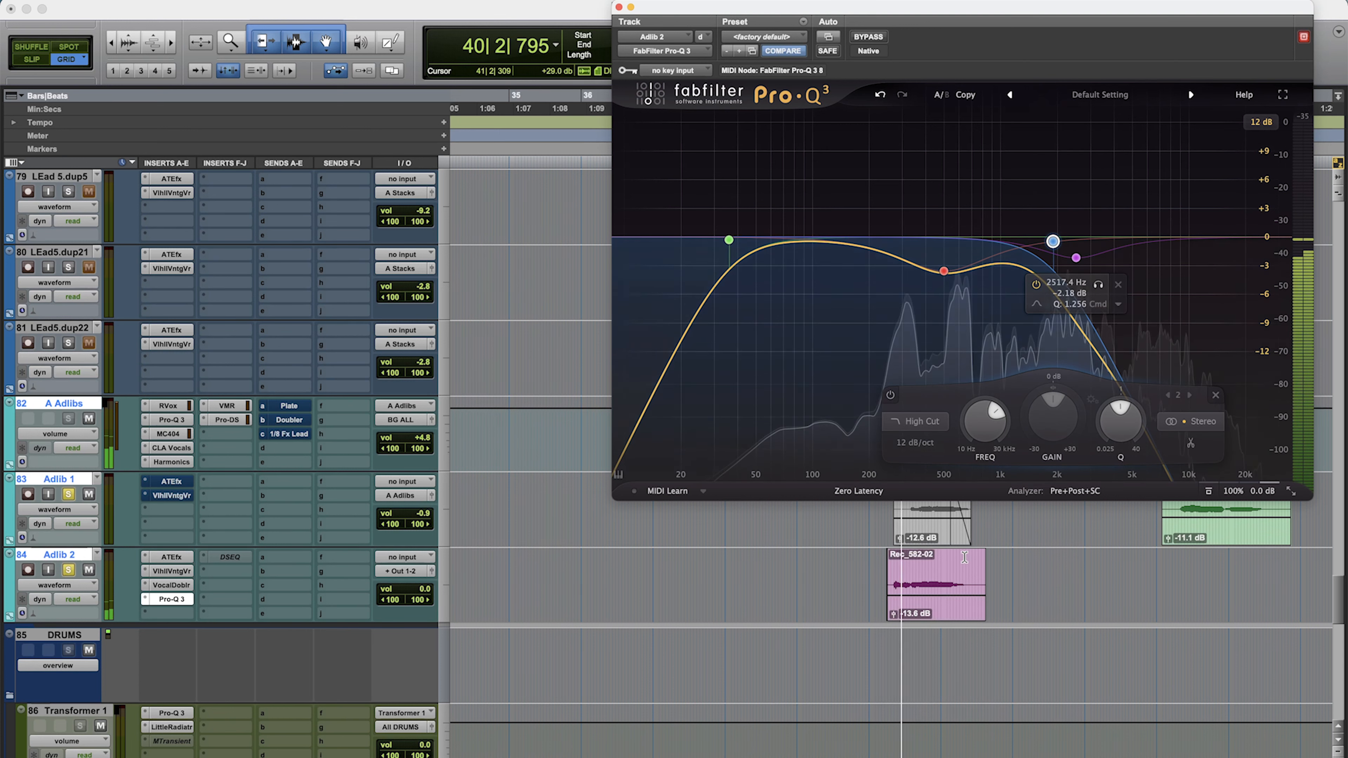
pyautogui.click(866, 573)
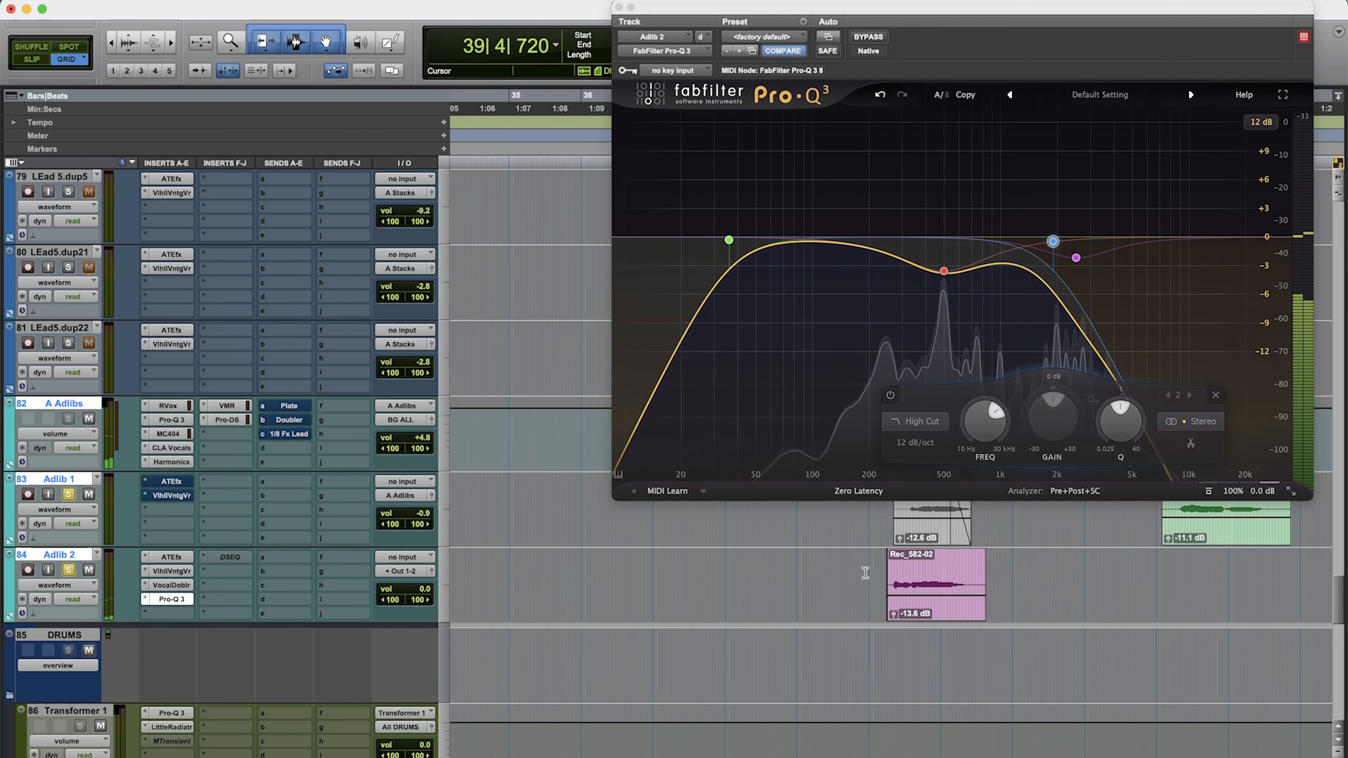
# Unmute the Beat channel in the mixer and return to the Edit window.
pyautogui.press('super+equal')
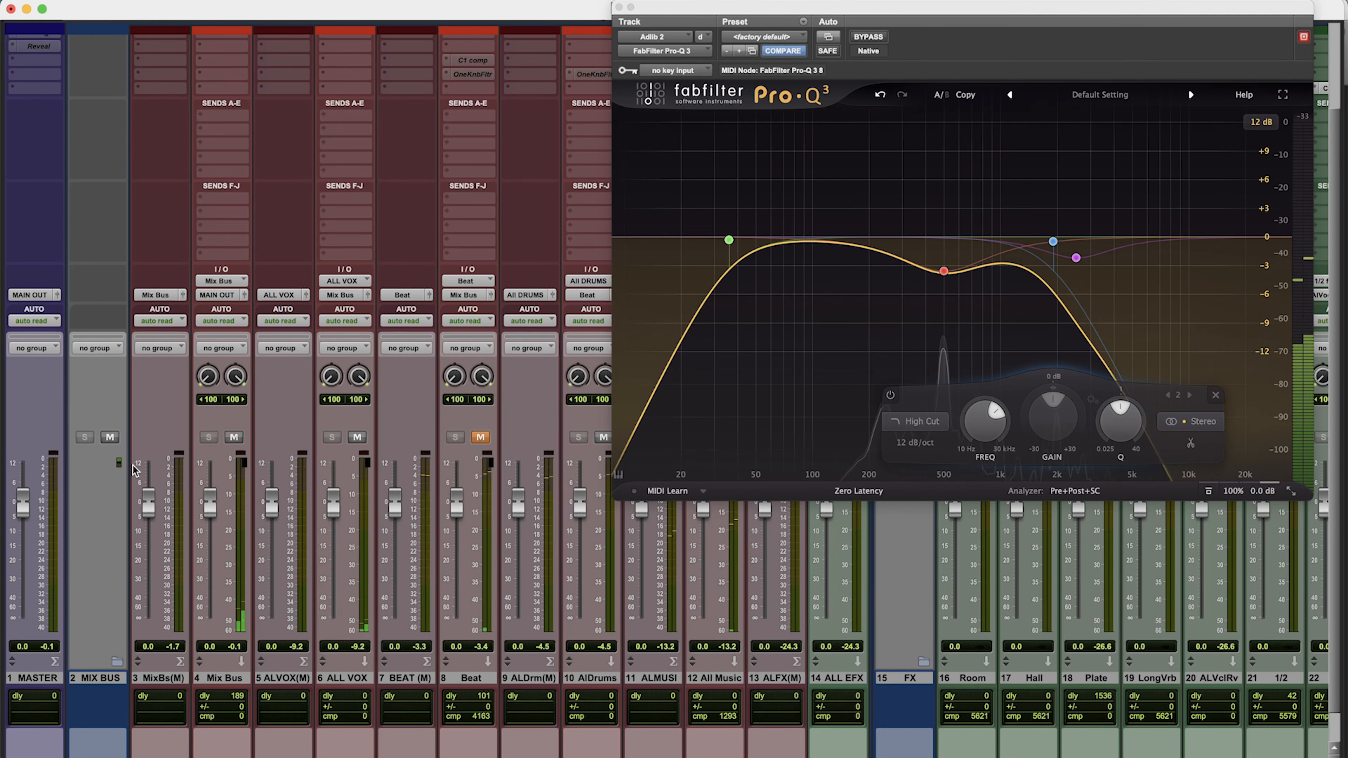
pyautogui.click(482, 440)
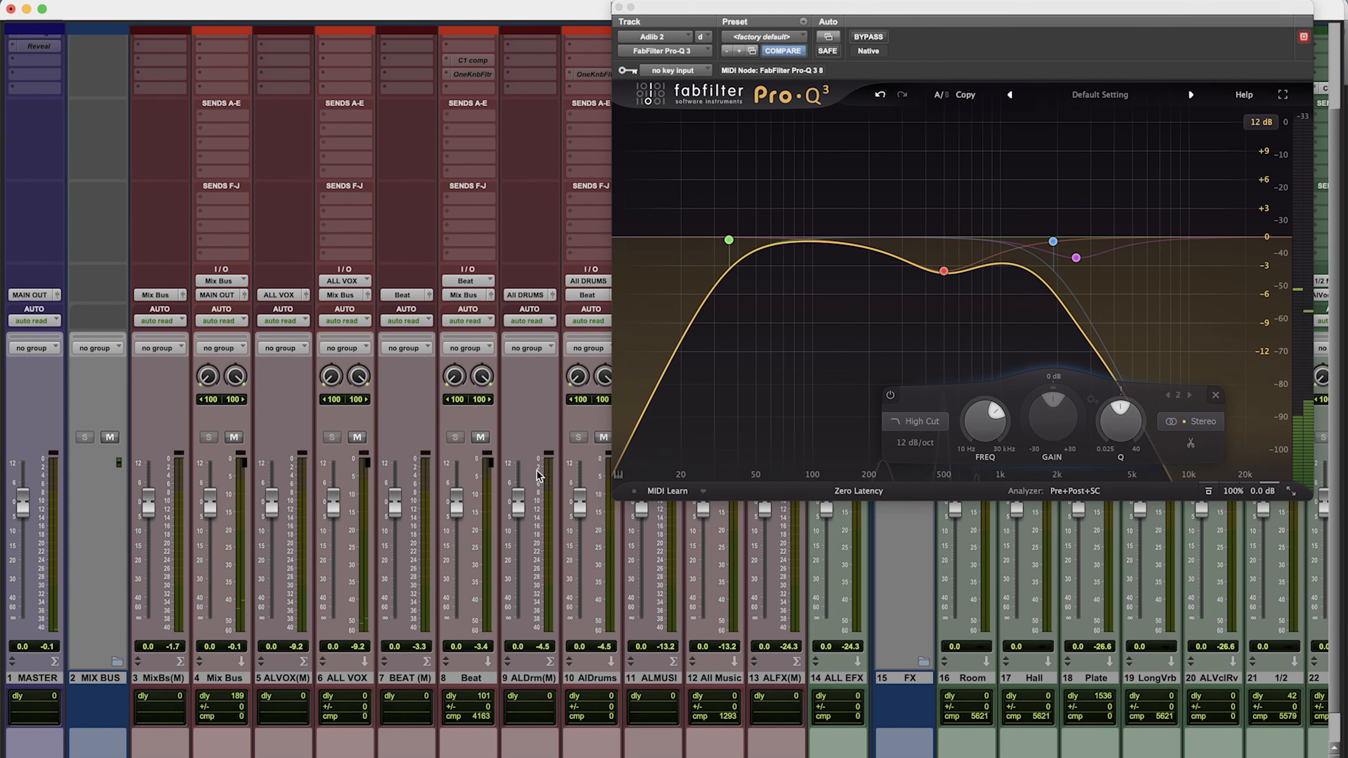
pyautogui.press('super+equal')
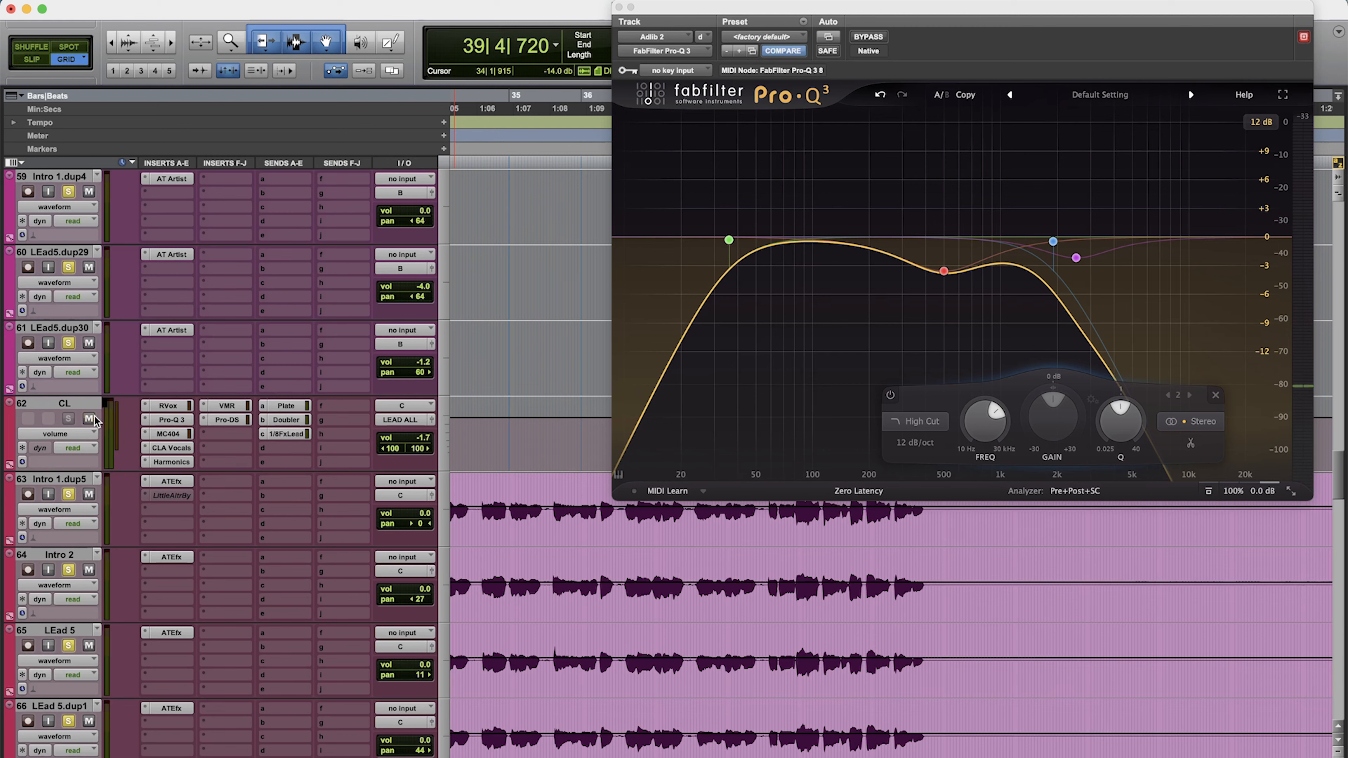
# Play the adlibs with the beat from 38|3|240.
pyautogui.scroll(-18, 1047, 719)
pyautogui.click(764, 718)
pyautogui.press('space')
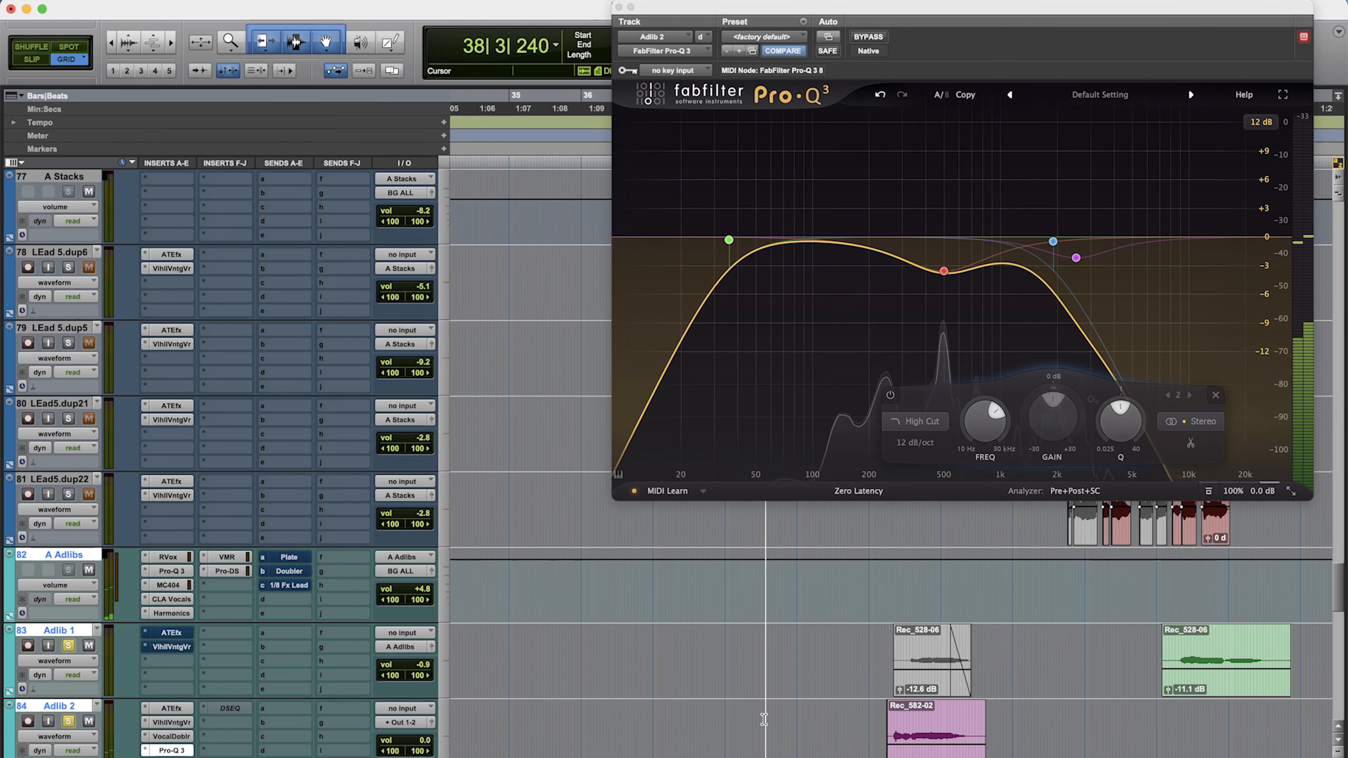
pyautogui.scroll(-4, 1114, 661)
pyautogui.scroll(4, 1114, 661)
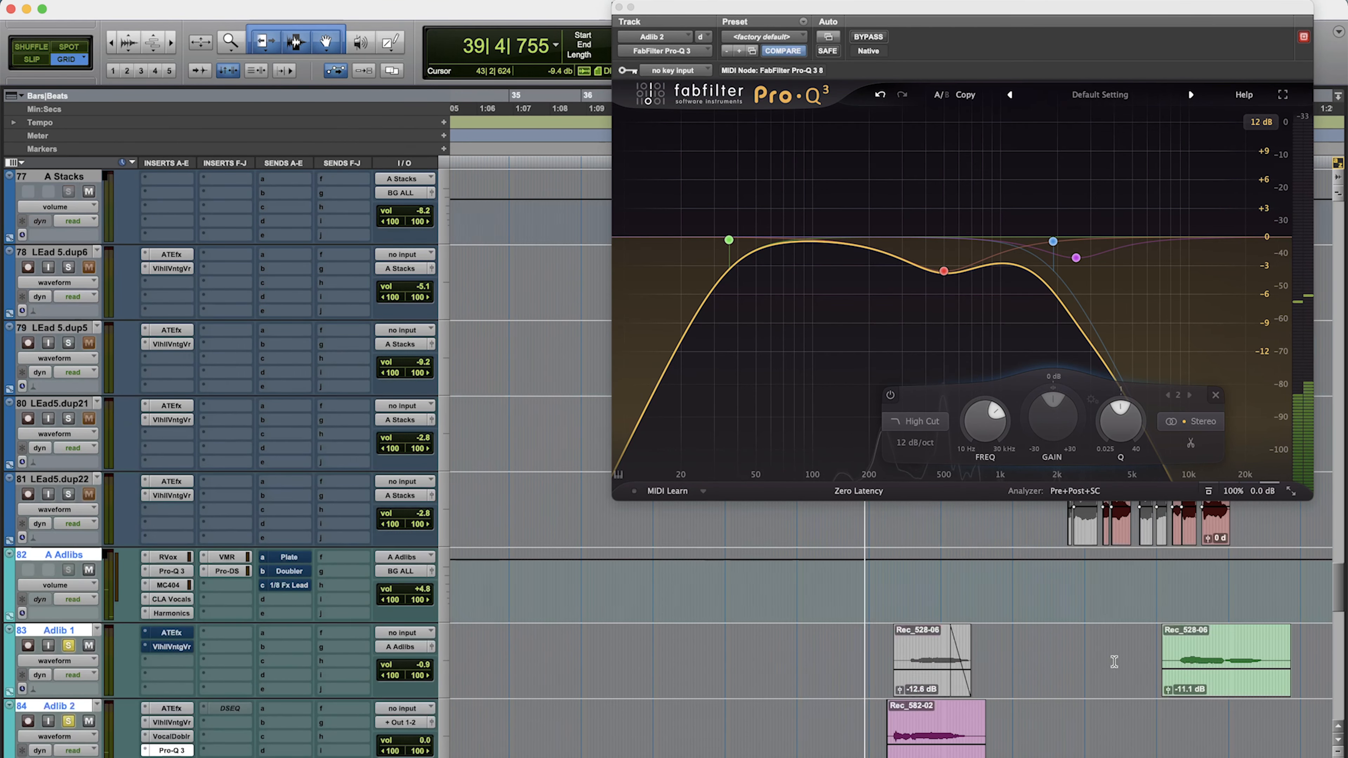
# Raise the Pro-Q 3 high cut on Adlib 2 to about 12381 Hz while auditioning the adlib.
pyautogui.scroll(-4, 1114, 662)
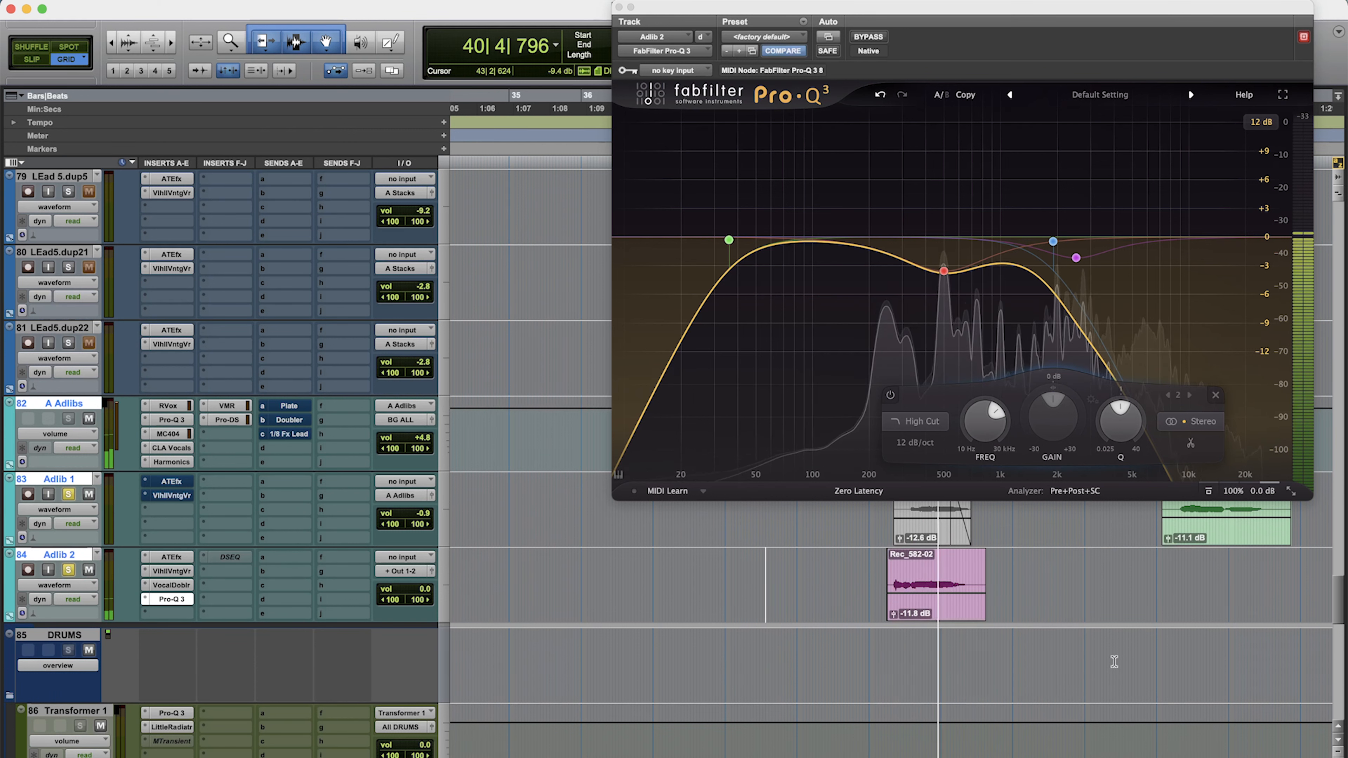
pyautogui.moveTo(1063, 285)
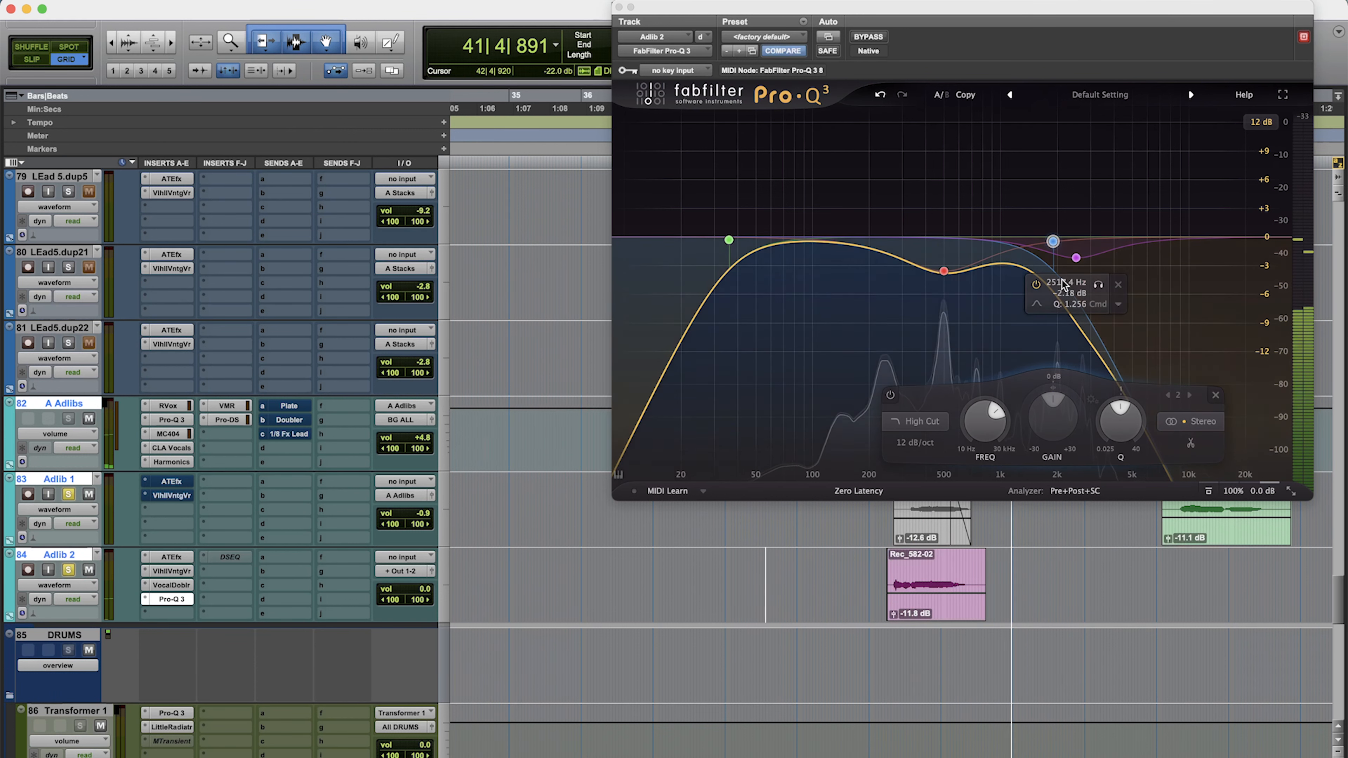
pyautogui.moveTo(1054, 241); pyautogui.dragTo(1207, 244)
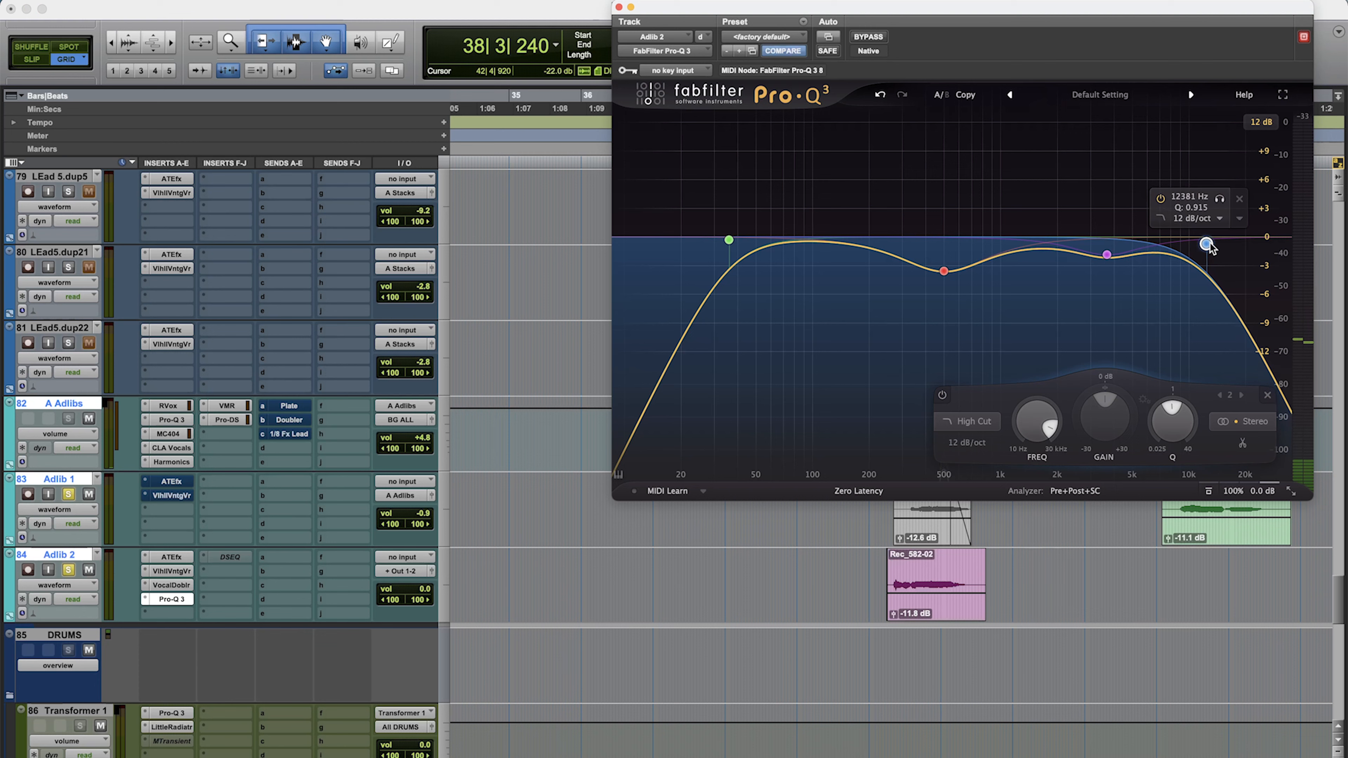
pyautogui.click(870, 580)
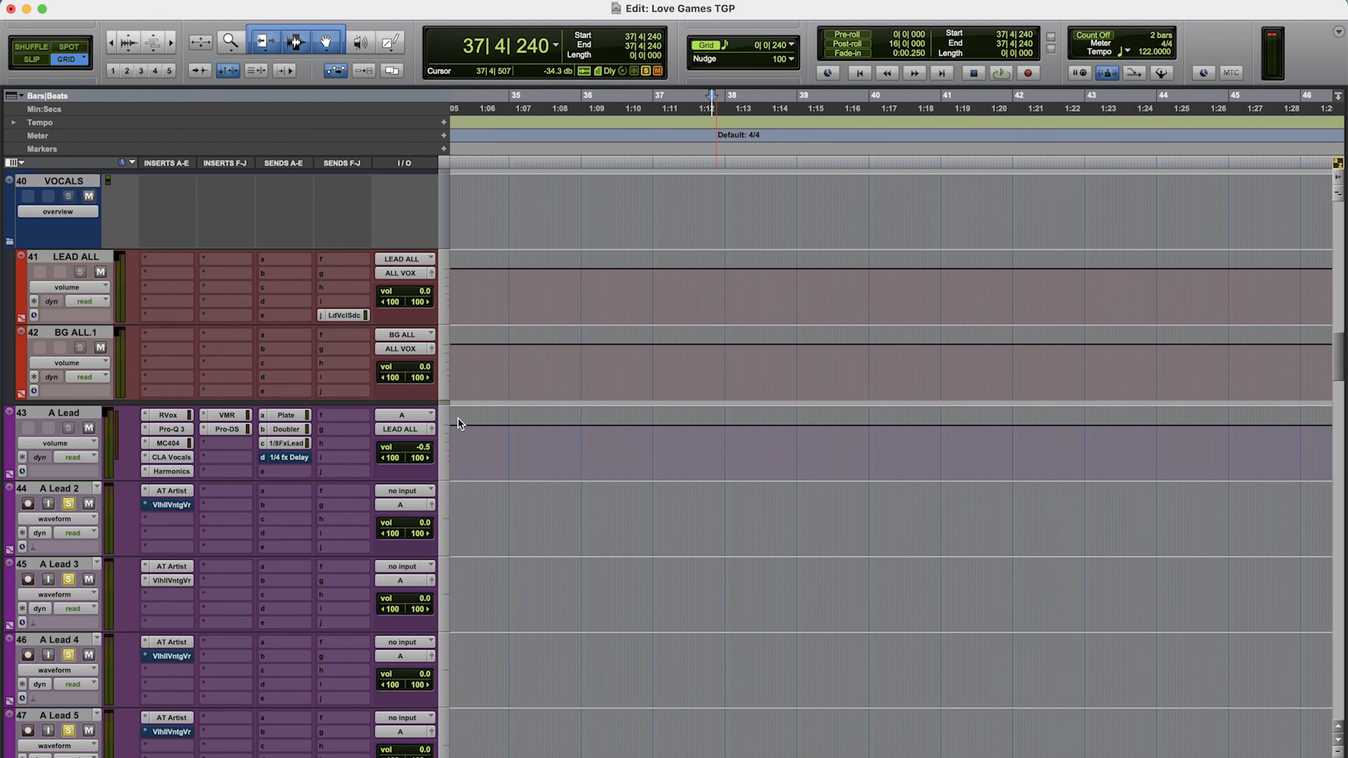
# Play the adlibs together with the soloed vocals and the beat from 39|2|480.
pyautogui.scroll(-20, 996, 455)
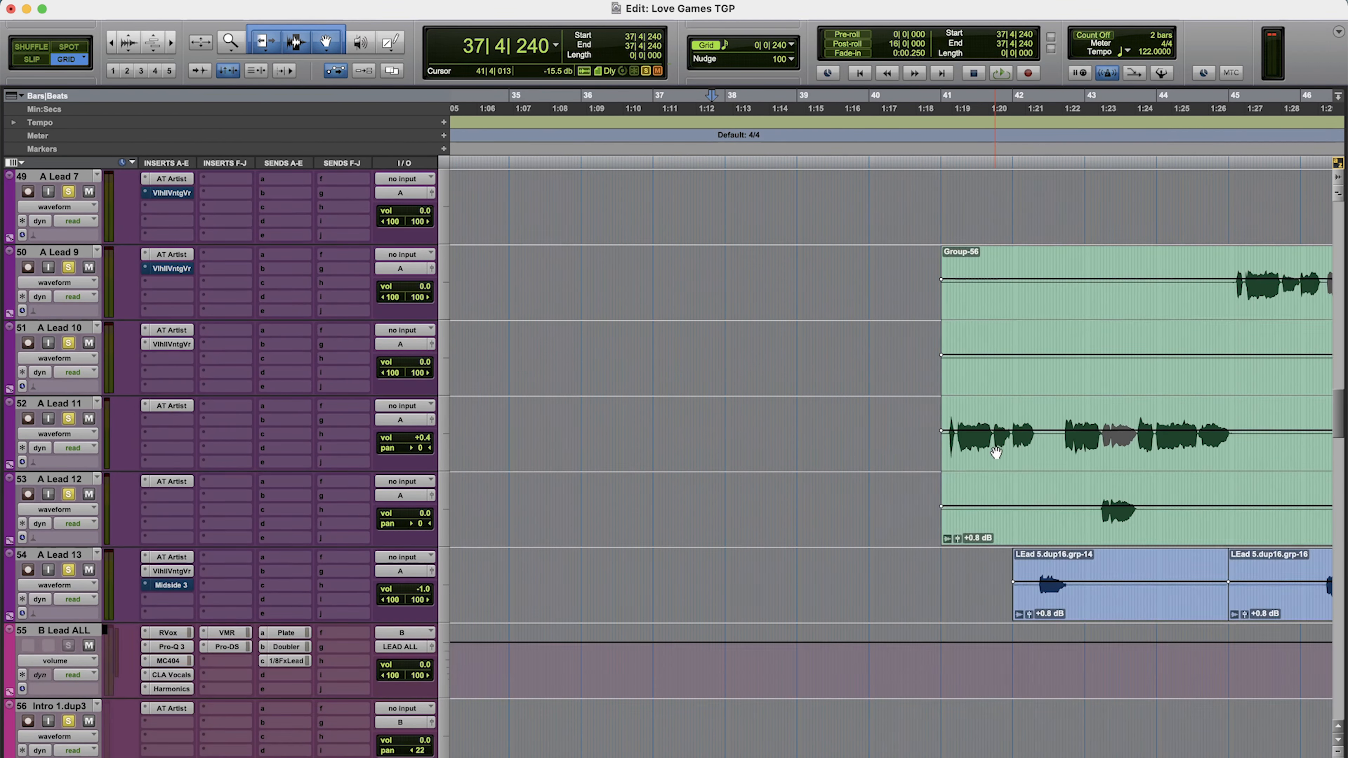
pyautogui.scroll(-4, 997, 453)
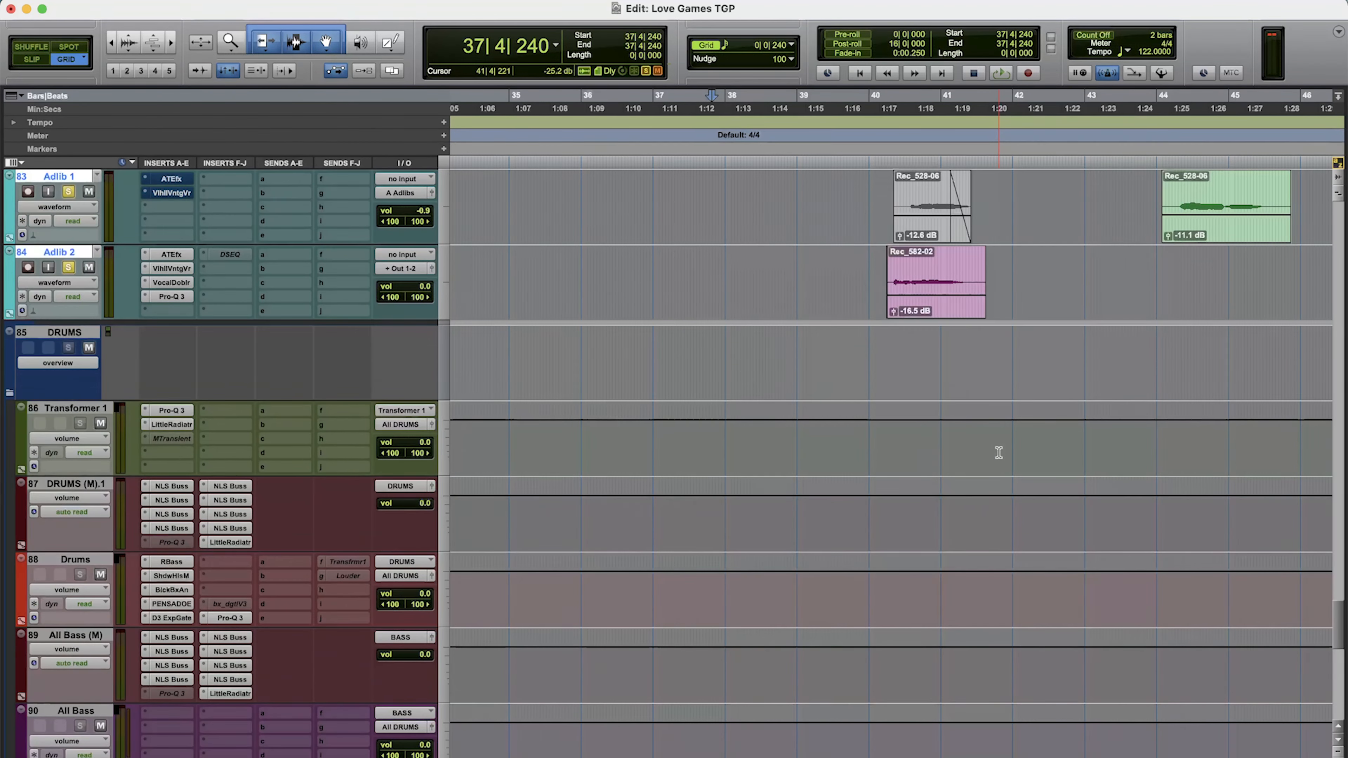
pyautogui.scroll(3, 871, 230)
pyautogui.click(824, 144)
pyautogui.scroll(10, 1070, 647)
pyautogui.press('space')
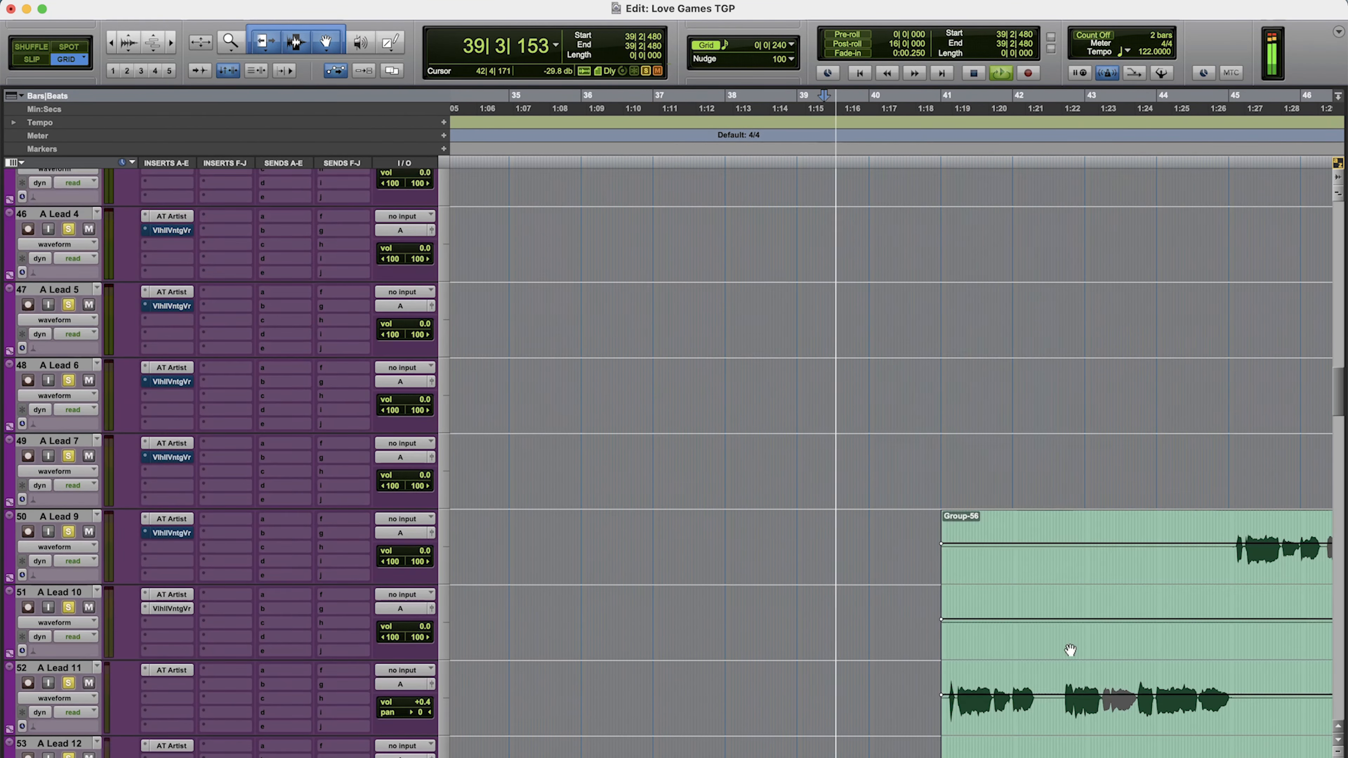
pyautogui.scroll(-4, 1069, 647)
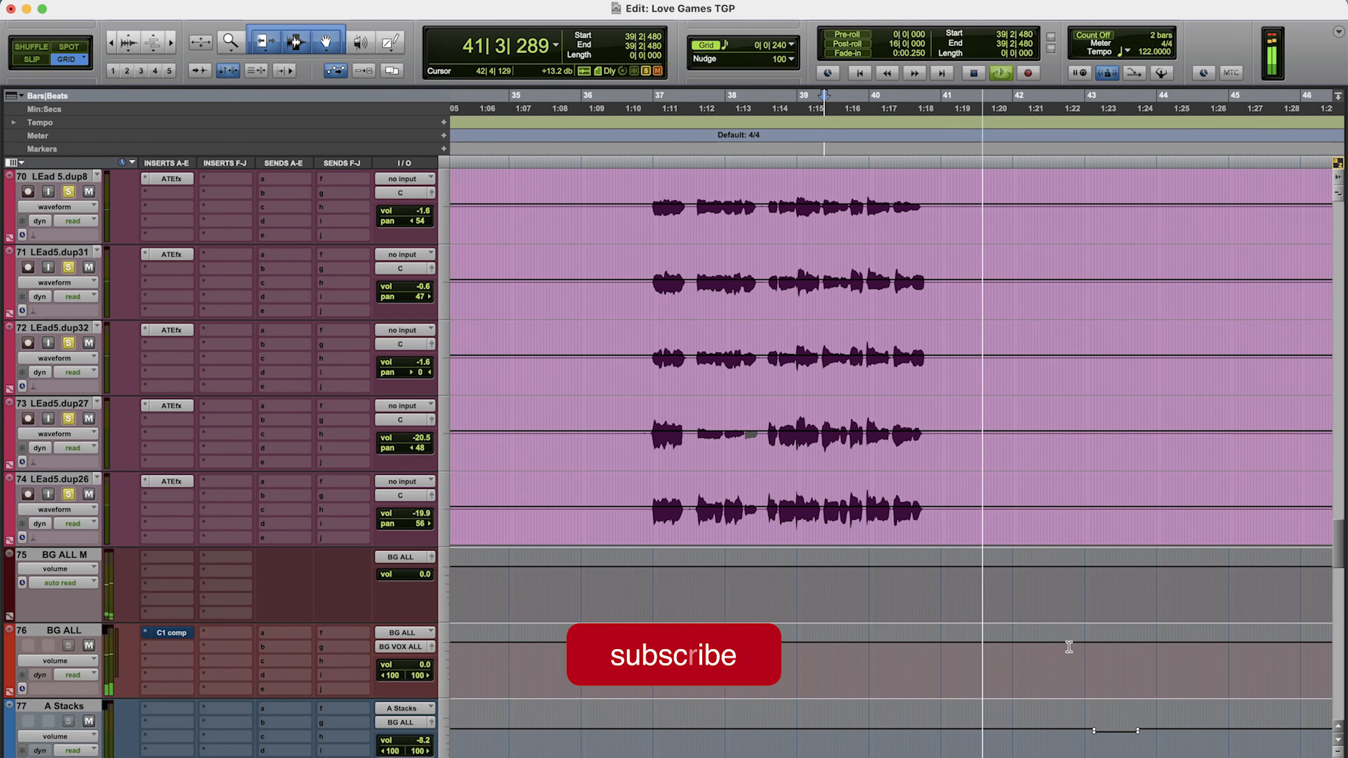
pyautogui.scroll(-10, 1069, 646)
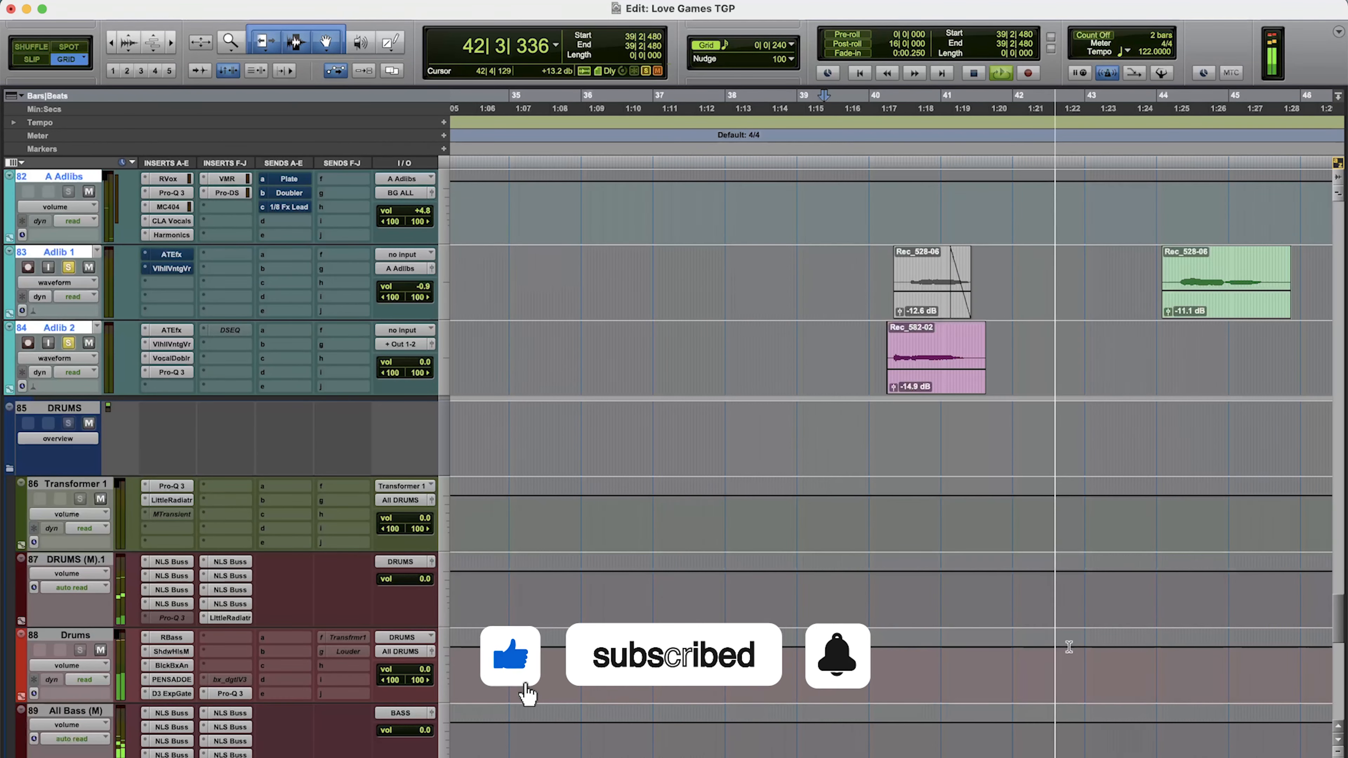